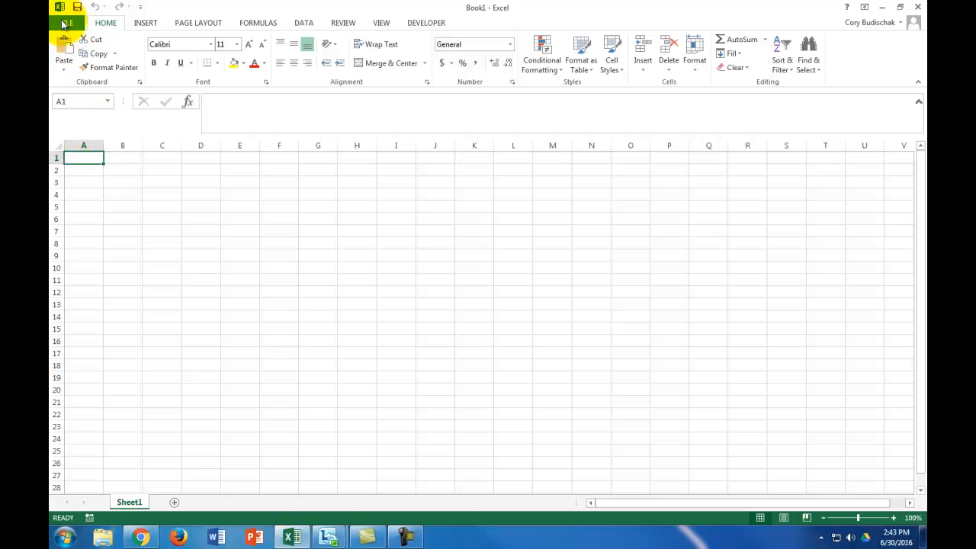
Enable the COM add-in Microsoft Office PowerPivot for Excel 2013 in the Excel options.
click(64, 24)
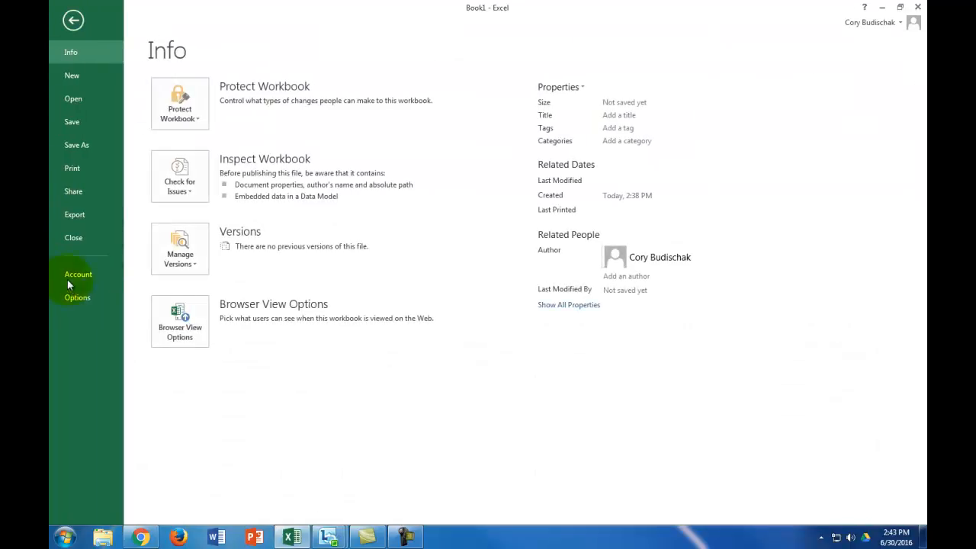
click(76, 299)
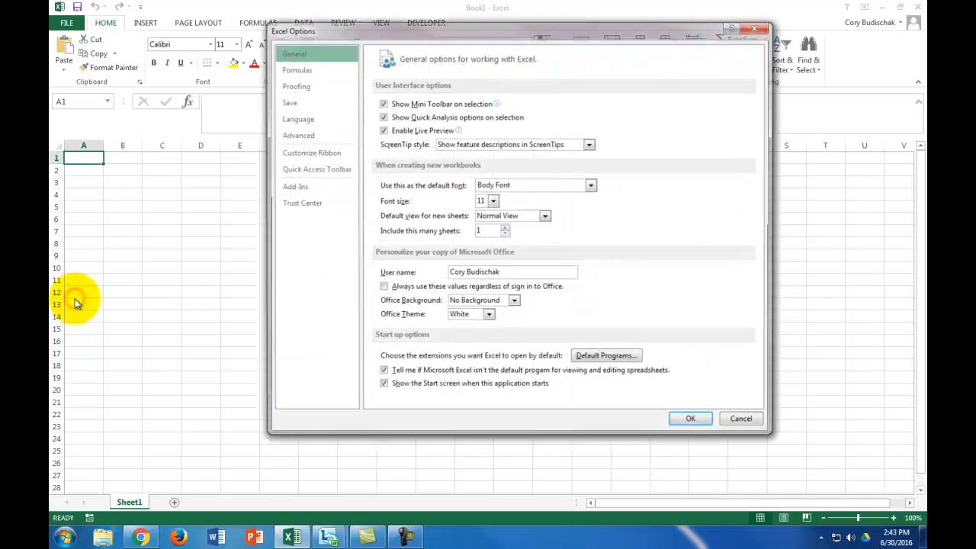
click(305, 187)
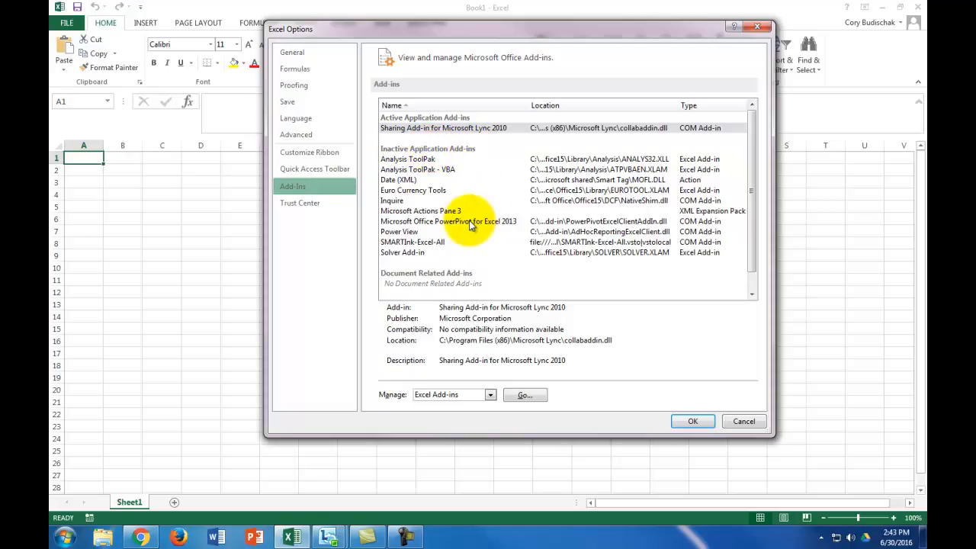
click(491, 395)
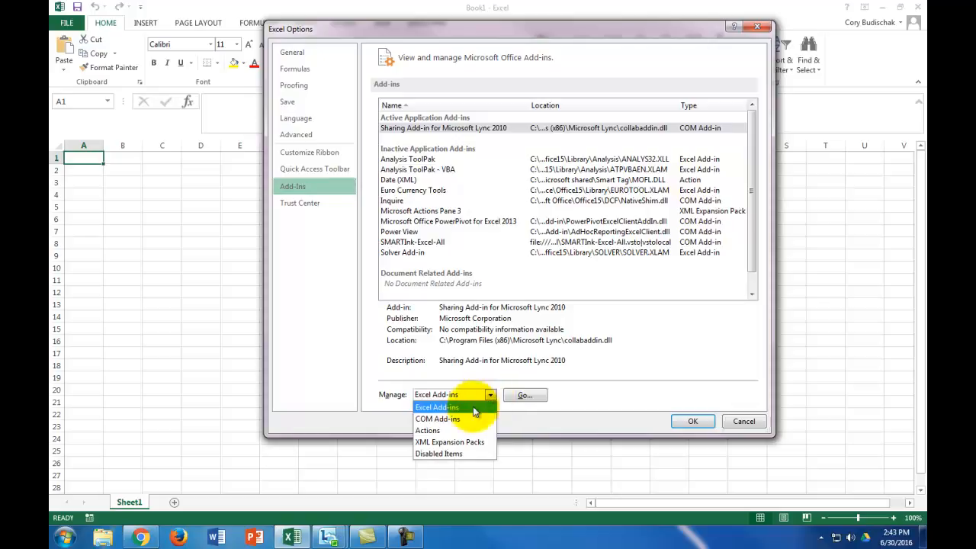
click(469, 418)
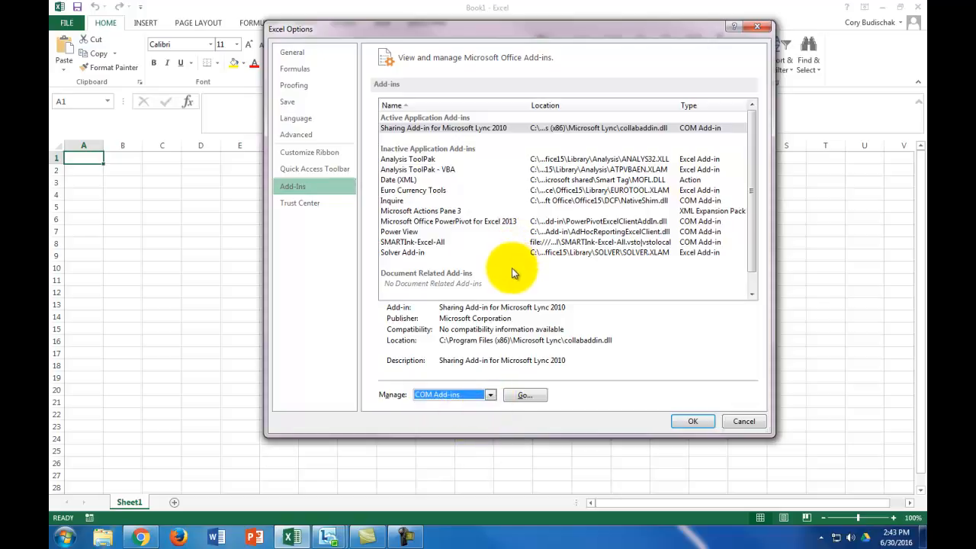
click(525, 395)
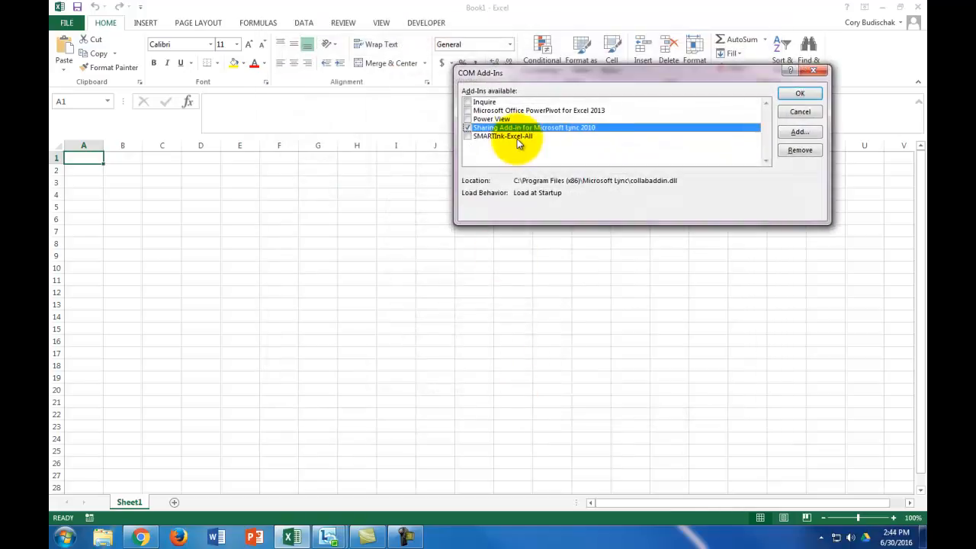
click(467, 110)
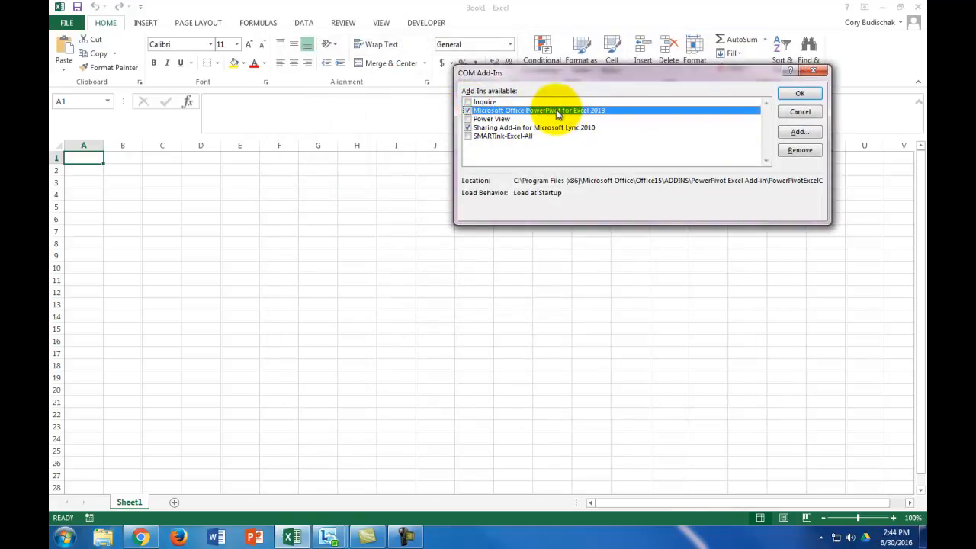
click(800, 94)
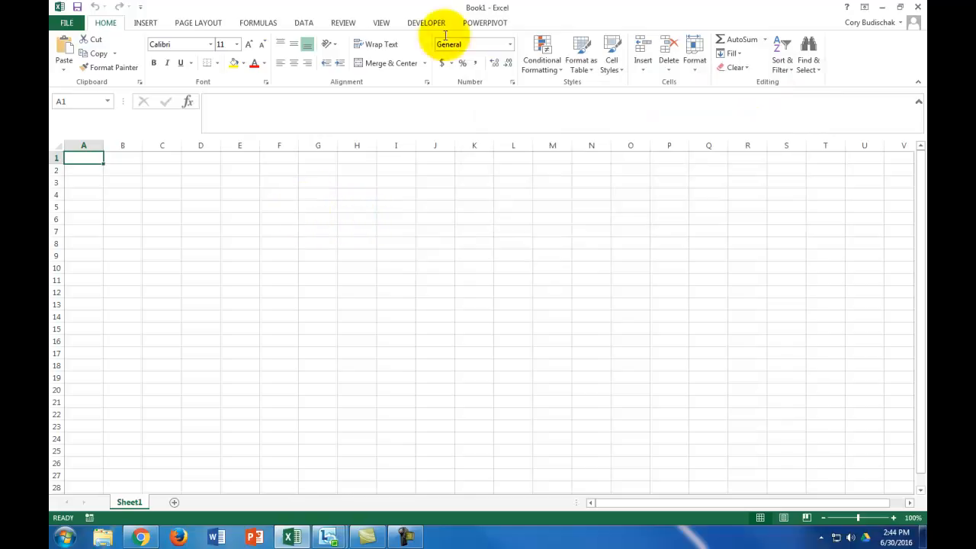
Open the PowerPivot data model window and start getting external data from the Windows Azure Marketplace data service.
click(487, 23)
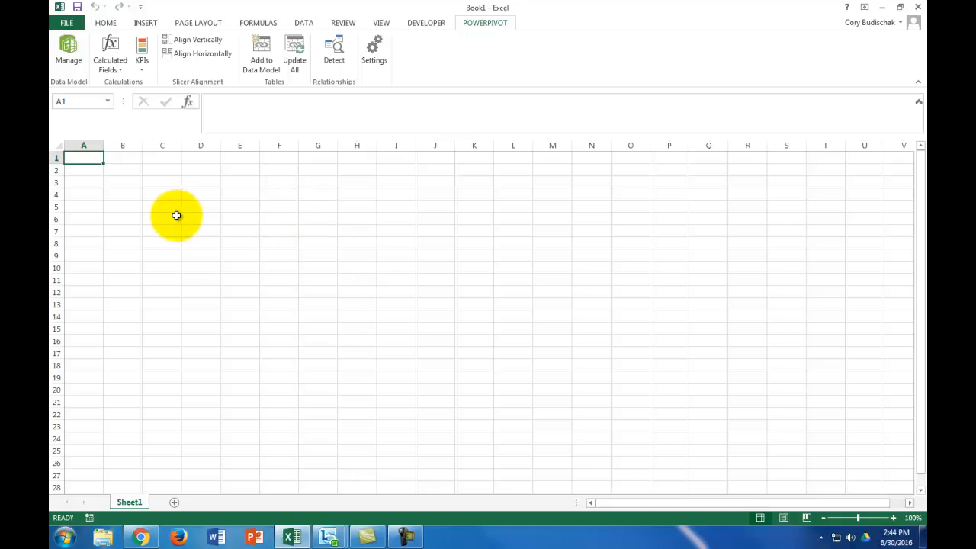
click(68, 57)
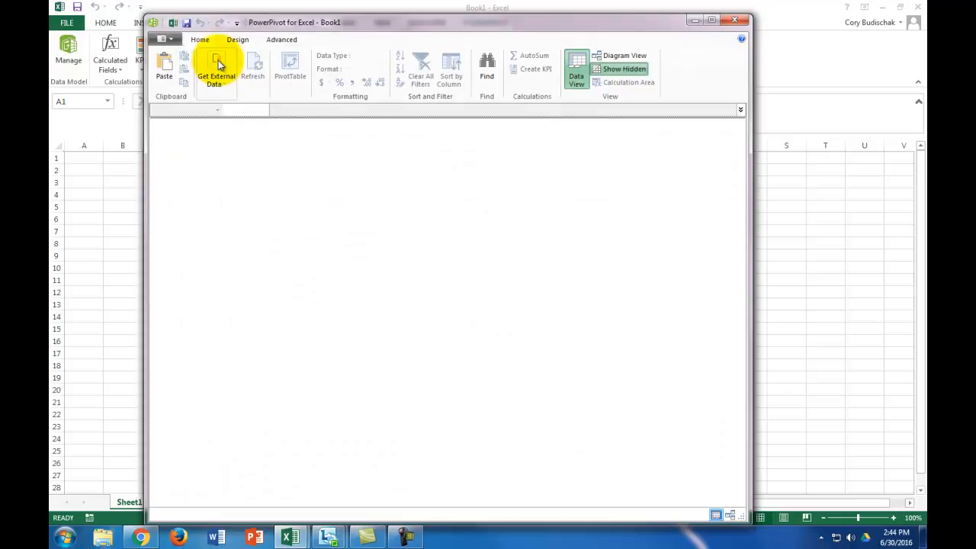
click(218, 61)
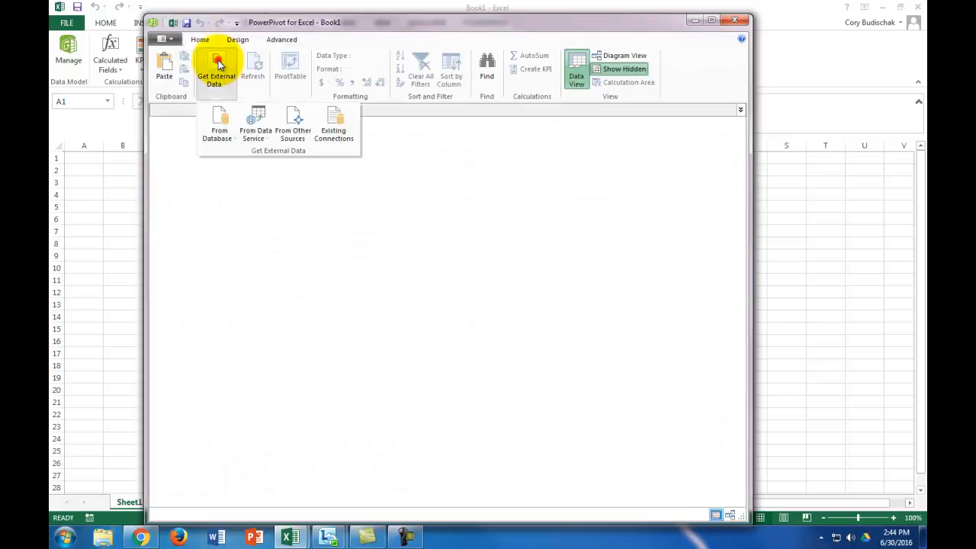
click(263, 122)
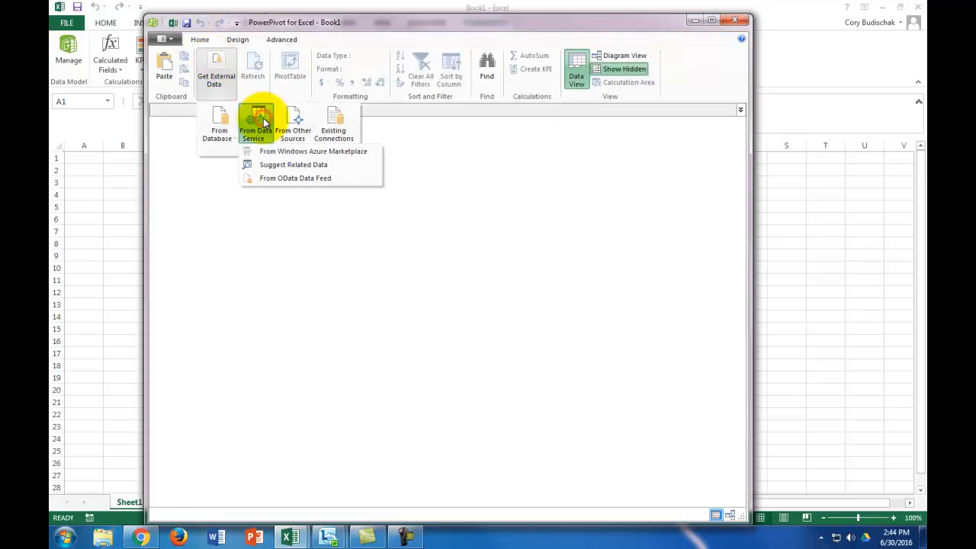
click(306, 154)
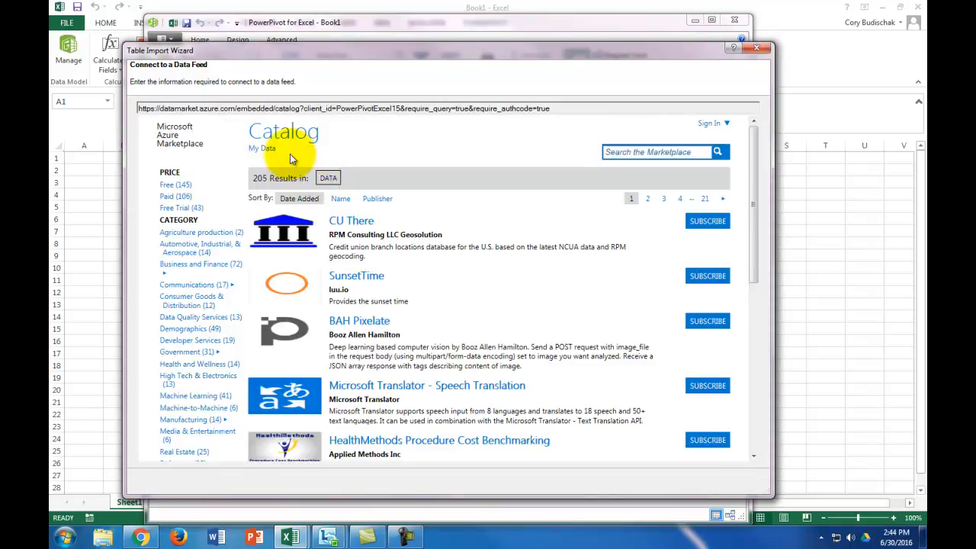
Filter the marketplace catalog to free Demographics data and choose the dataset Real GDP Per Capita By State (1997-2011).
click(175, 185)
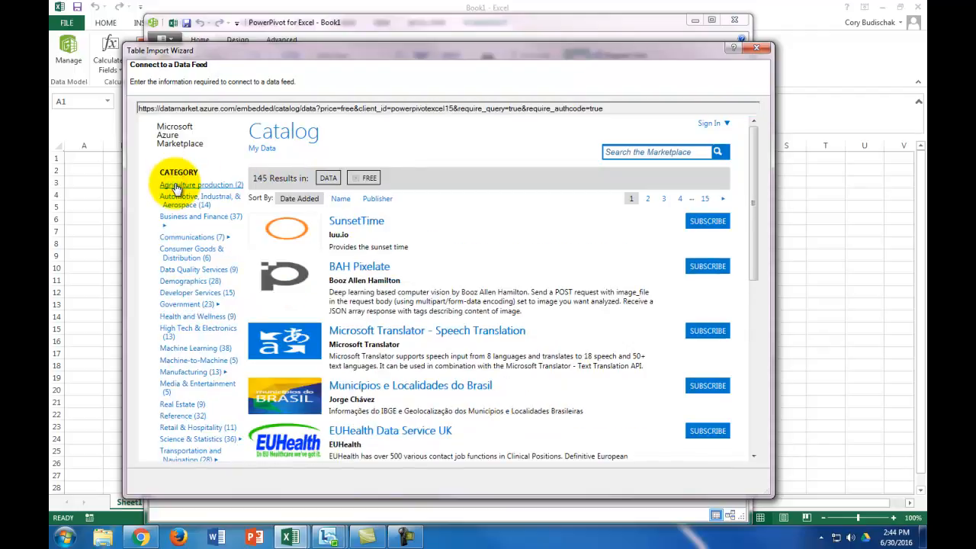
scroll(179, 191, down, 3)
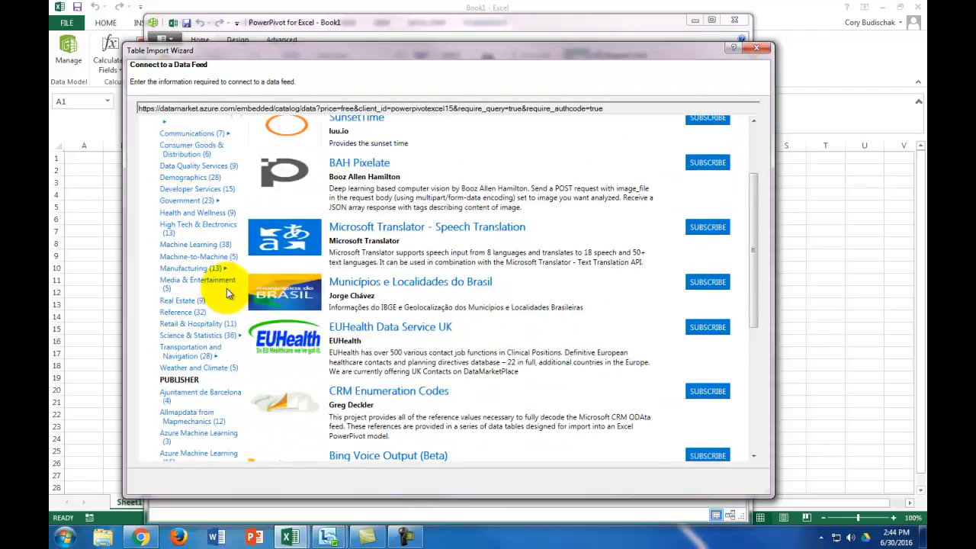
scroll(213, 302, up, 2)
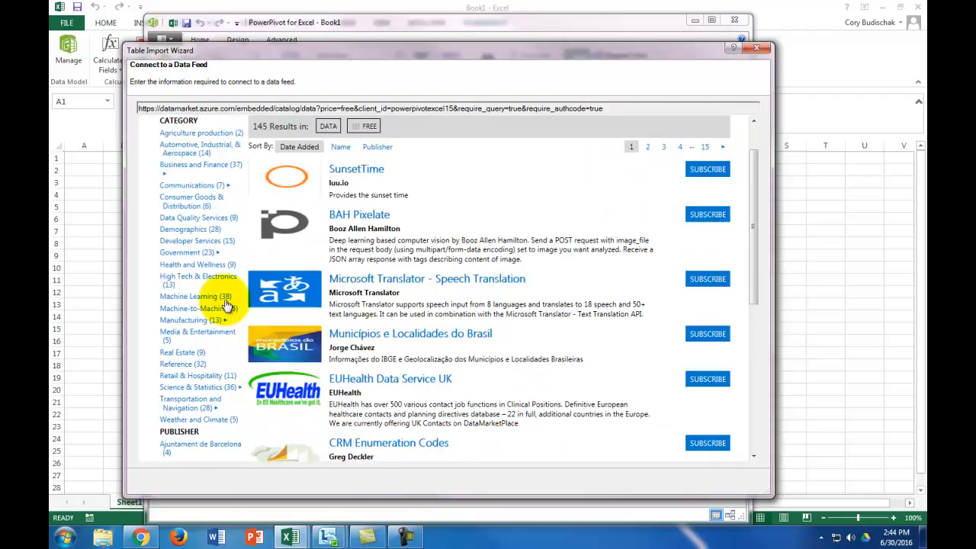
click(195, 230)
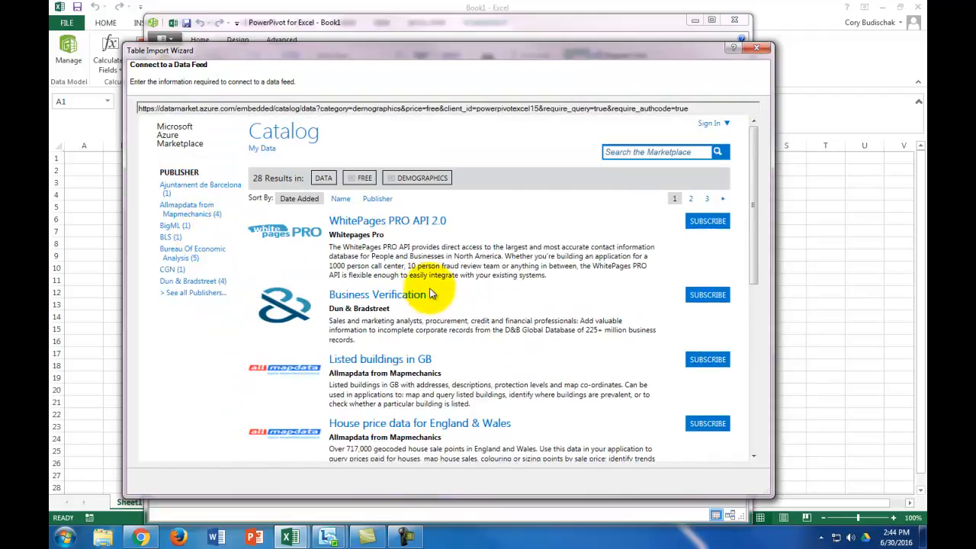
scroll(489, 307, down, 7)
scroll(488, 307, down, 3)
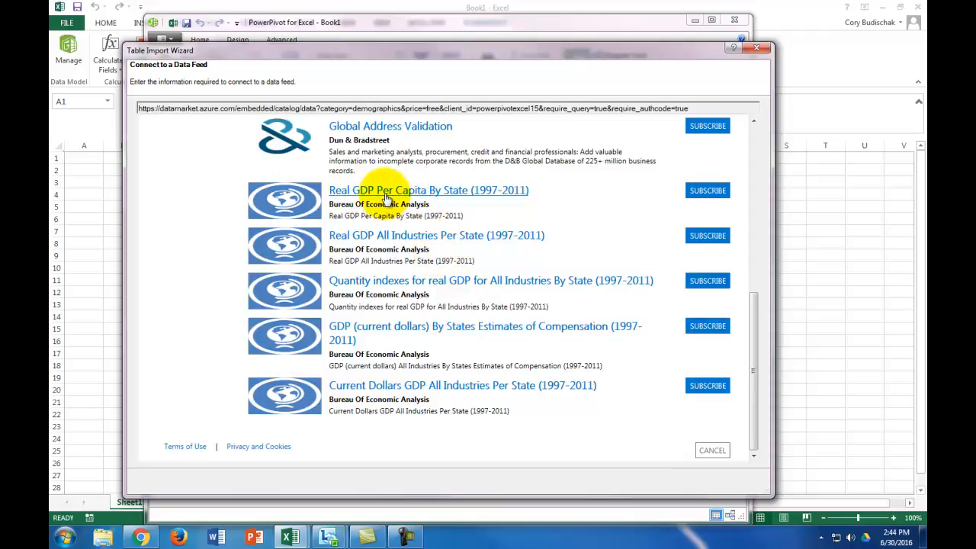
click(491, 192)
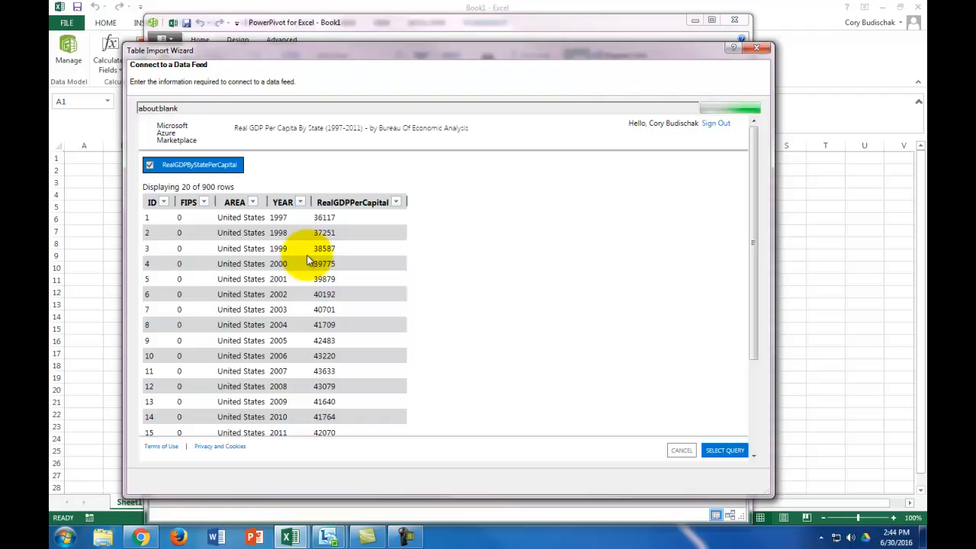
Preview the rows of the RealGDPByStatePerCapital query and import the table with the default connection name.
scroll(282, 298, down, 3)
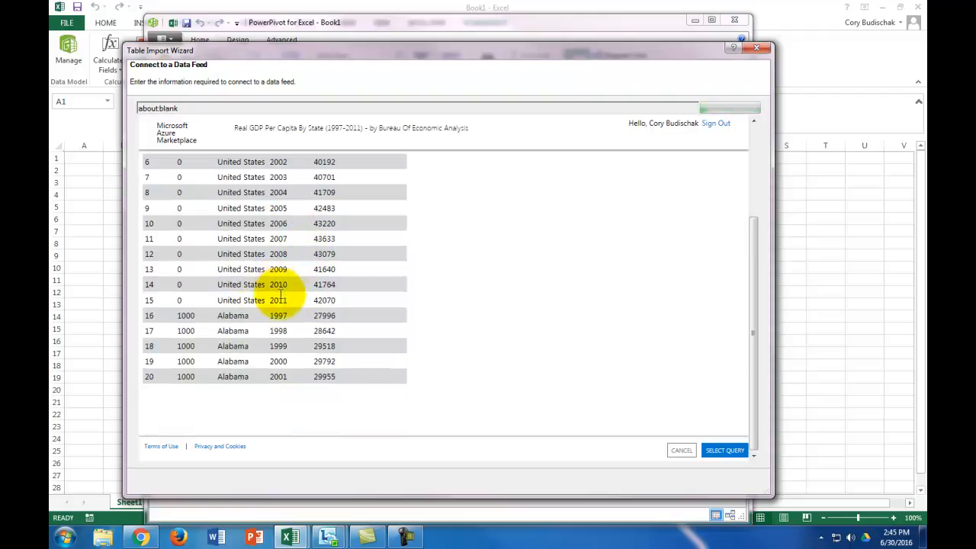
scroll(264, 389, up, 3)
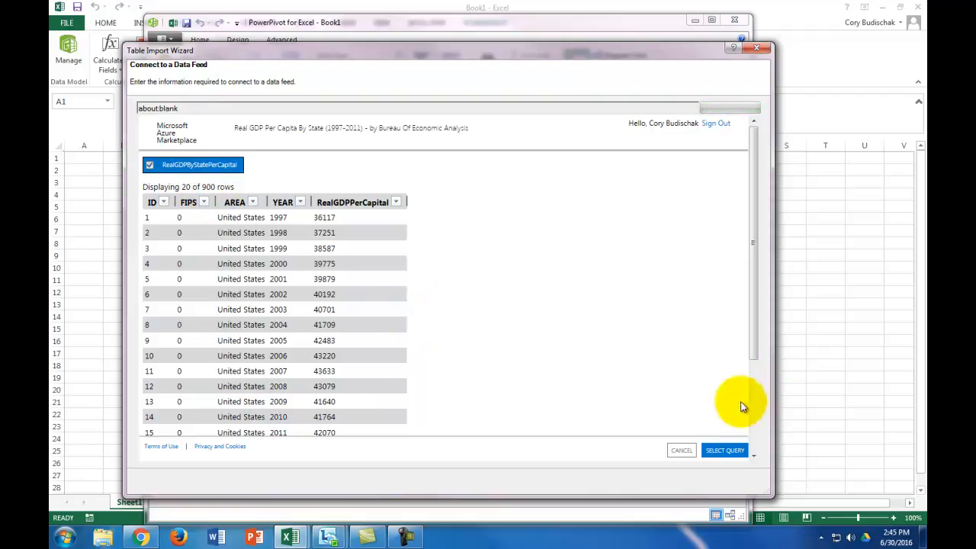
click(727, 452)
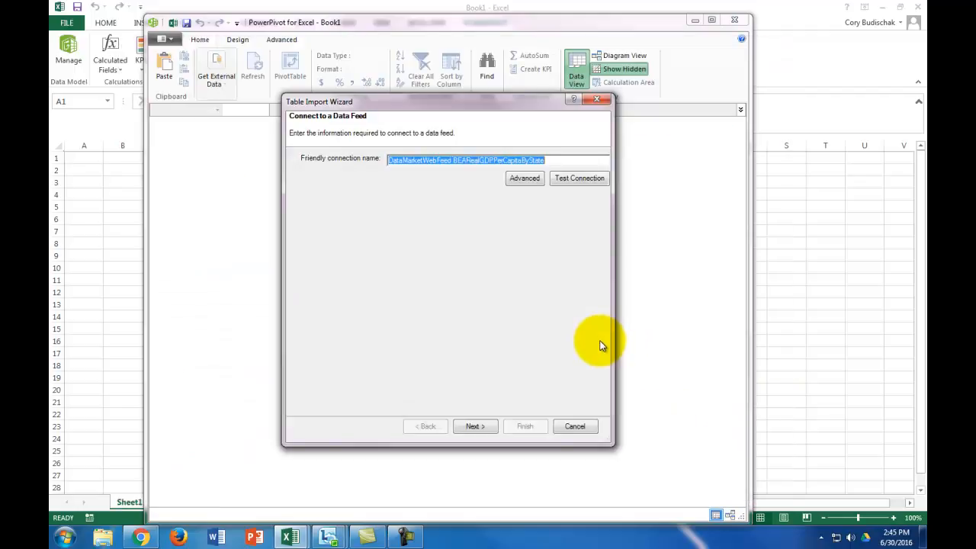
click(475, 427)
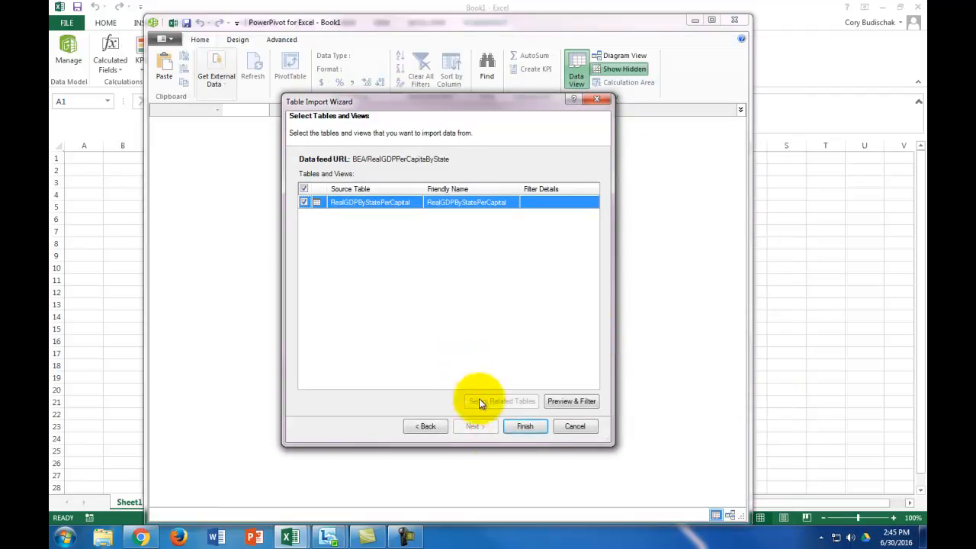
click(526, 427)
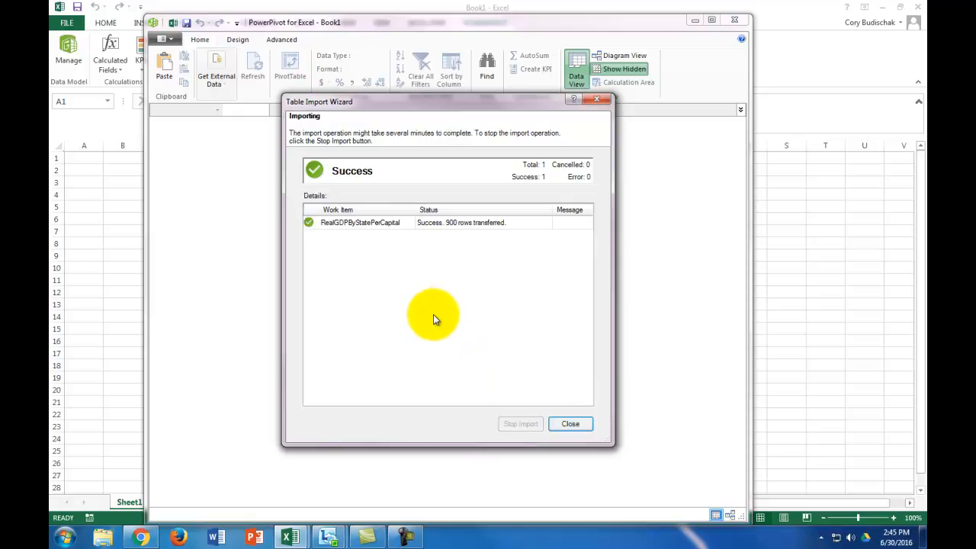
click(572, 425)
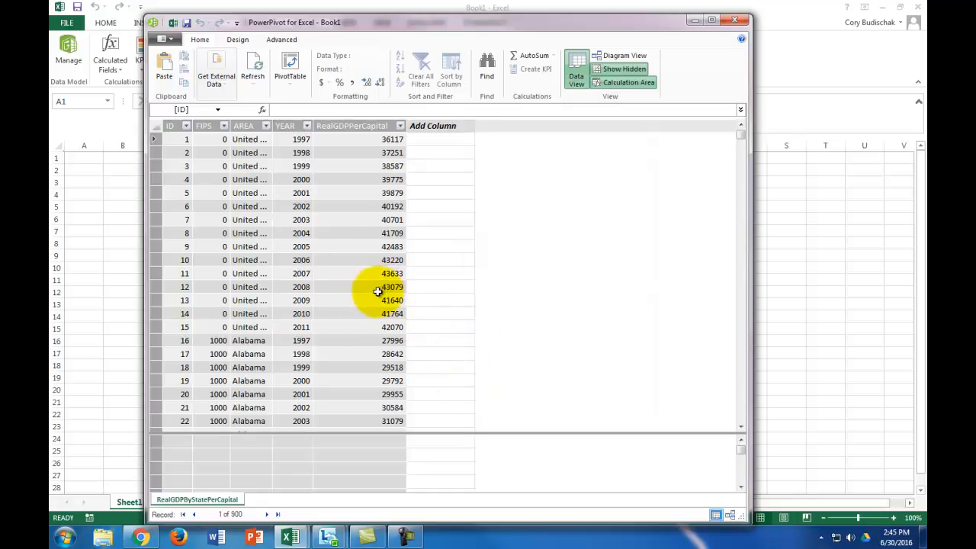
Create a PivotTable from the imported PowerPivot data on a new worksheet.
click(292, 78)
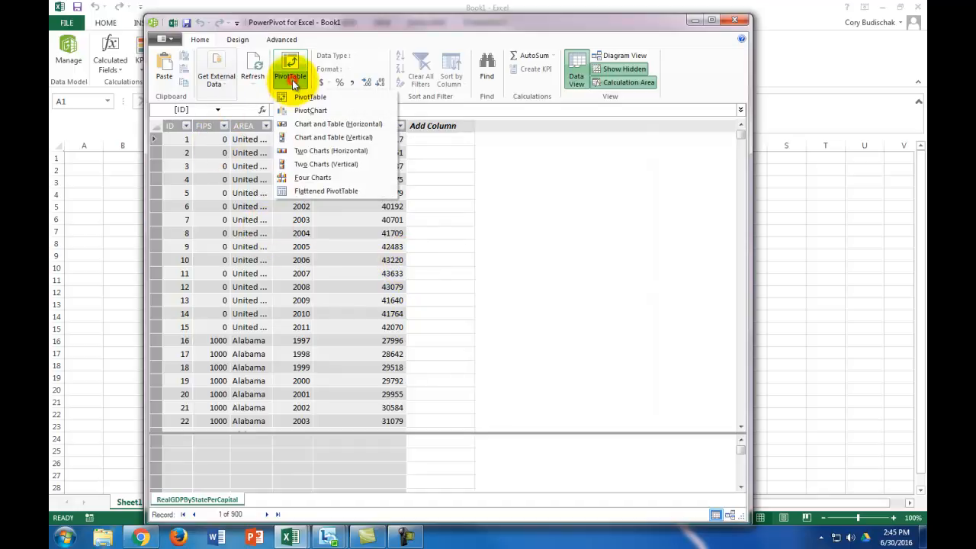
click(295, 97)
click(501, 293)
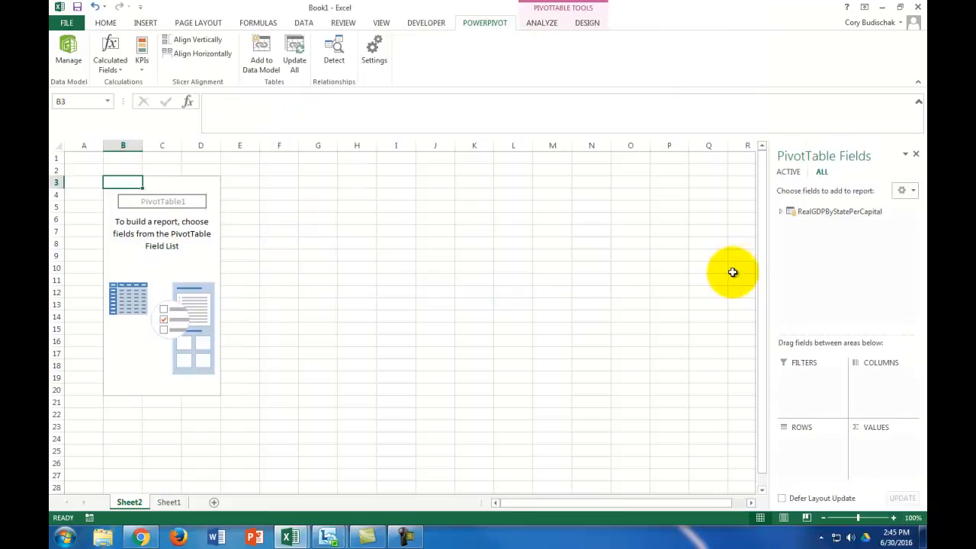
Expand the RealGDPByStatePerCapital table's fields and place AREA in the PivotTable's rows.
click(781, 211)
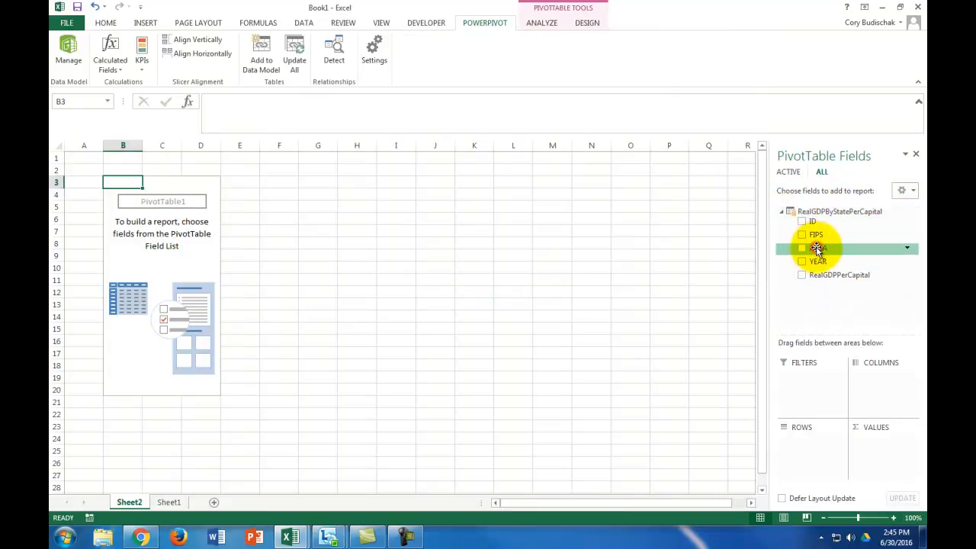
drag(817, 249, 819, 447)
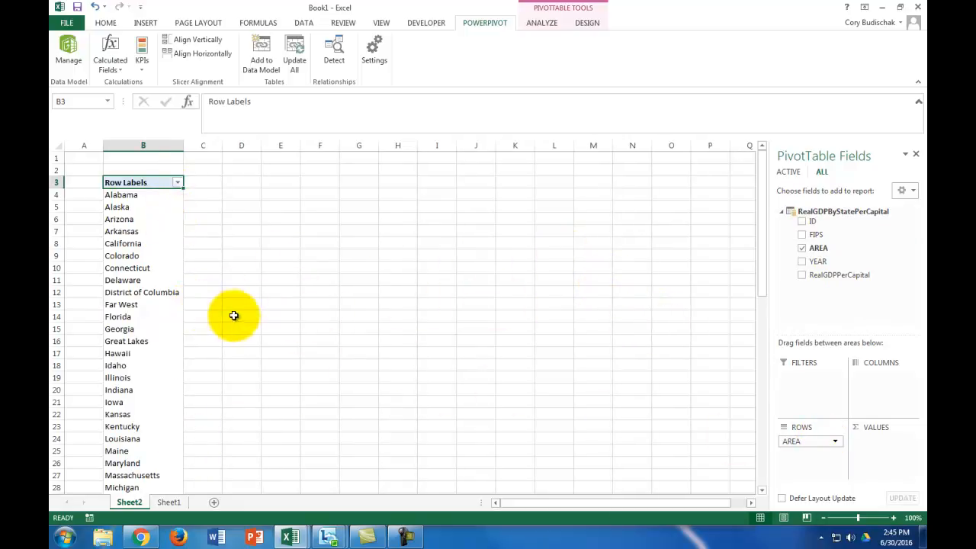
drag(762, 196, 730, 138)
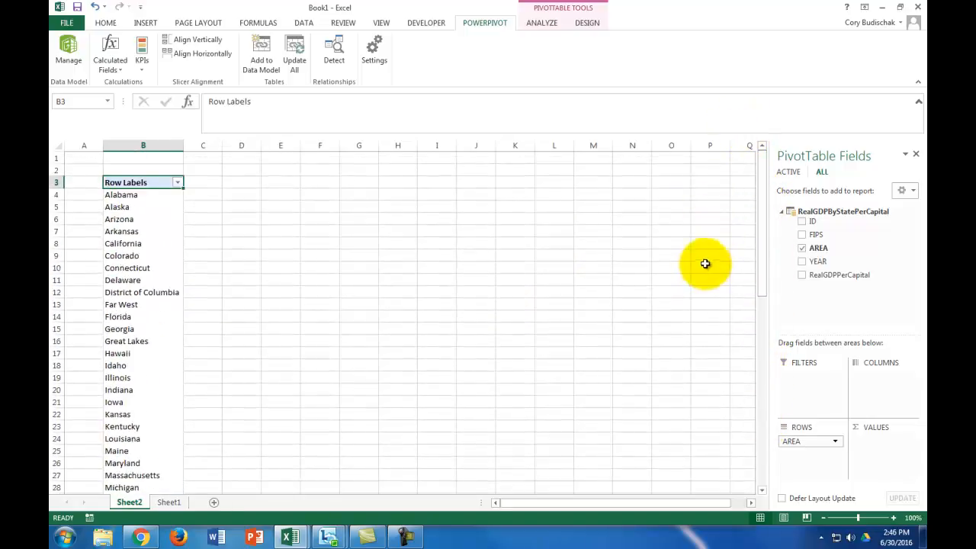
Add YEAR as a report filter of the PivotTable and filter it to 2011.
drag(816, 262, 810, 377)
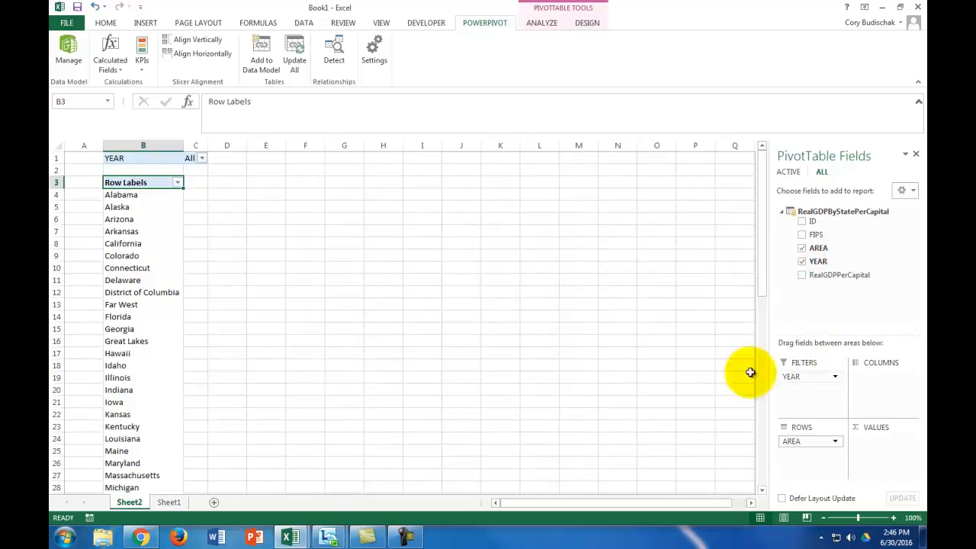
click(203, 158)
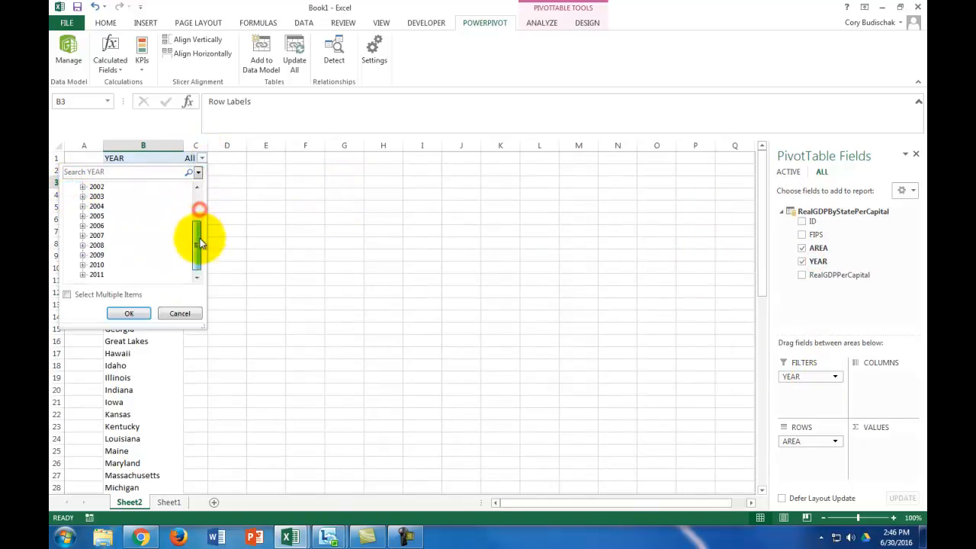
click(96, 275)
click(129, 313)
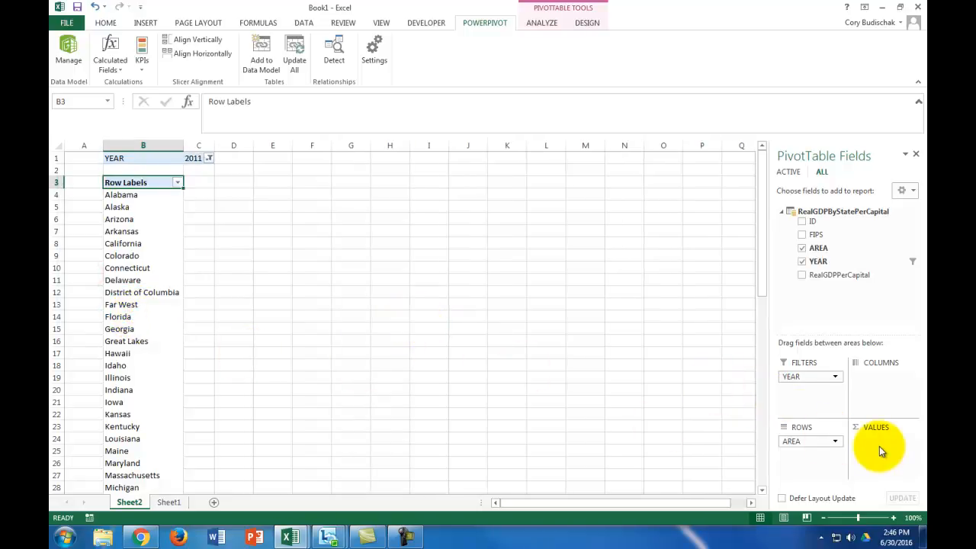
Add RealGDPPerCapital to the PivotTable's values as a sum and select its column header in C3.
drag(830, 279, 887, 445)
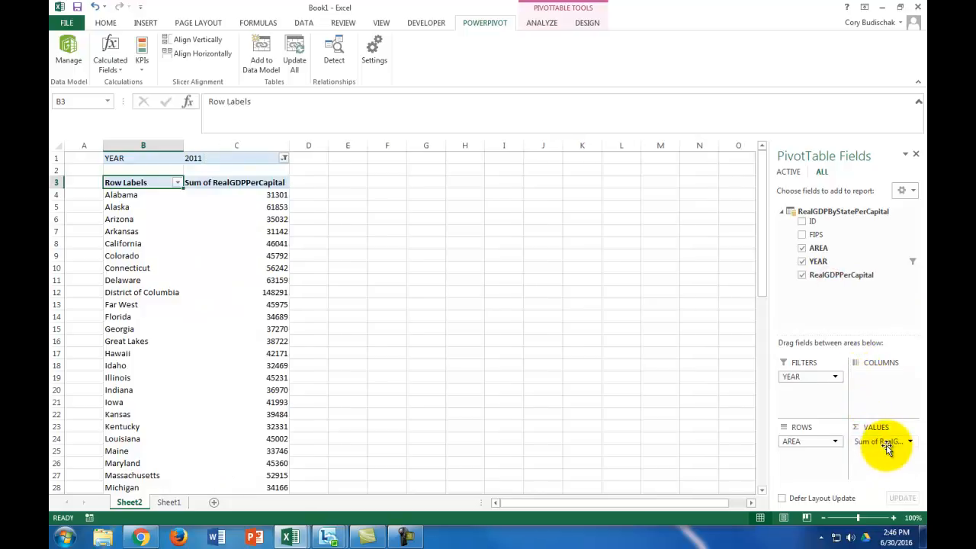
click(275, 183)
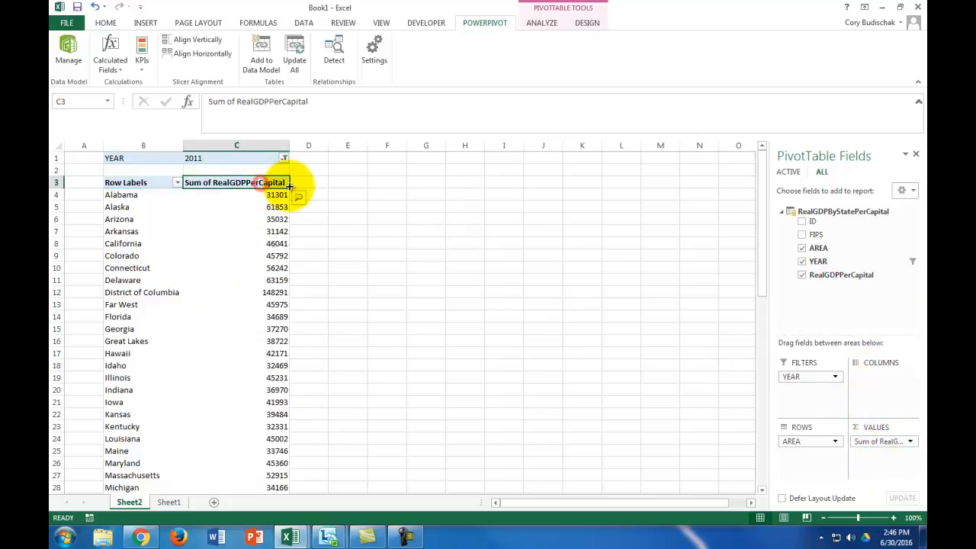
Change the PivotTable's RealGDPPerCapital value field to summarize by Average.
click(910, 443)
click(862, 427)
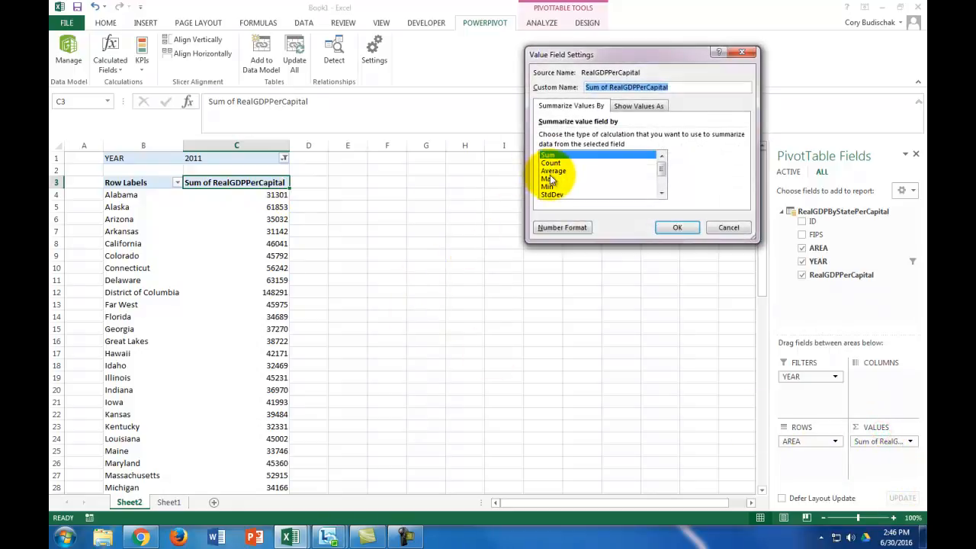
click(552, 173)
click(677, 227)
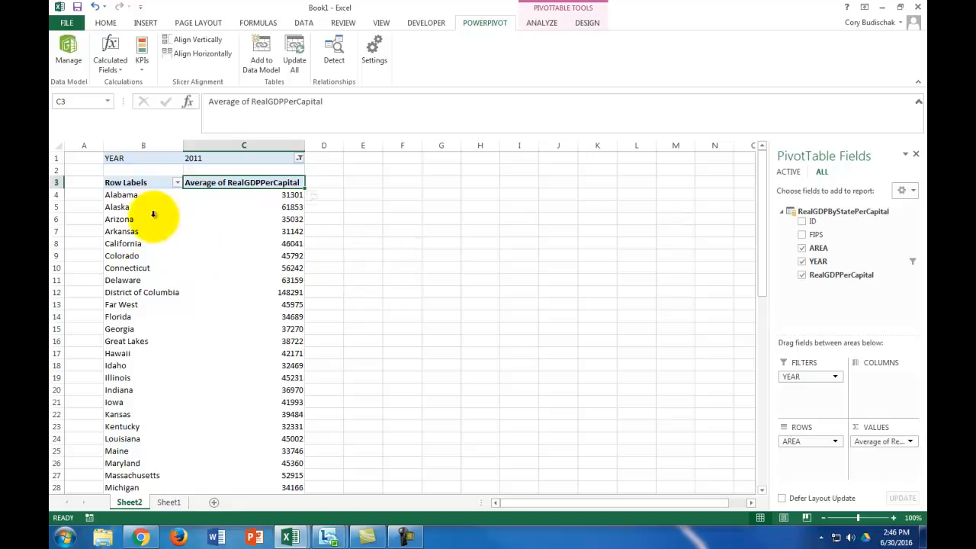
Insert a 2-D clustered column chart from the PivotTable's area rows and average values in B4:C63.
drag(146, 196, 295, 462)
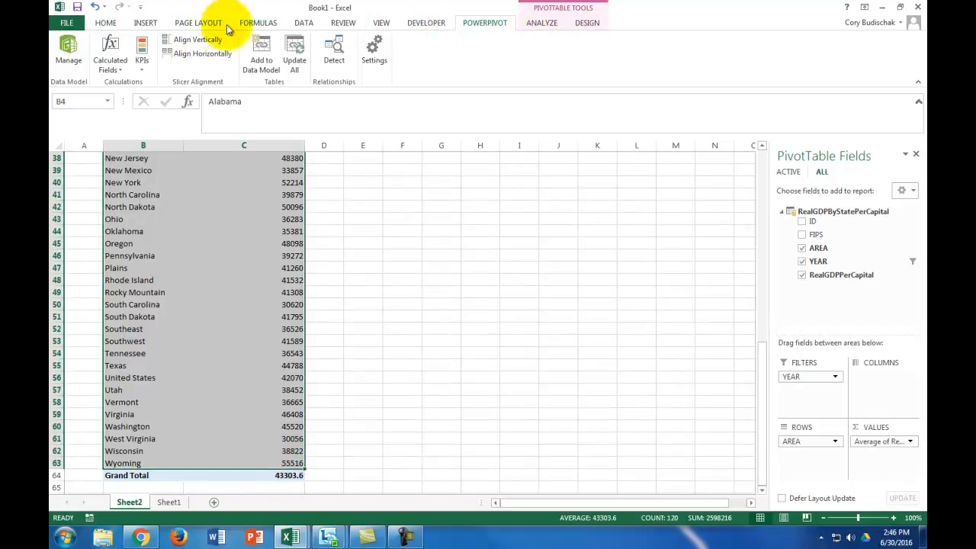
click(139, 22)
click(476, 41)
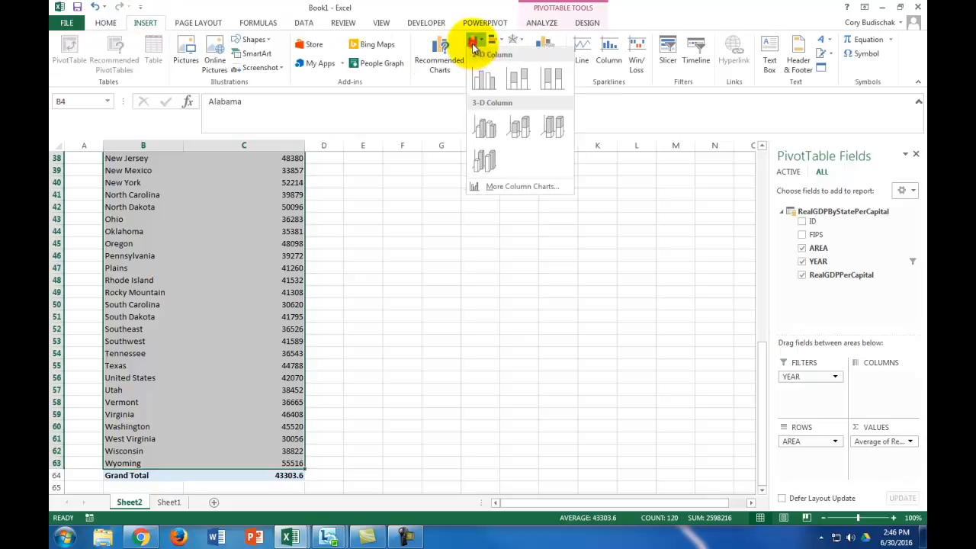
click(482, 83)
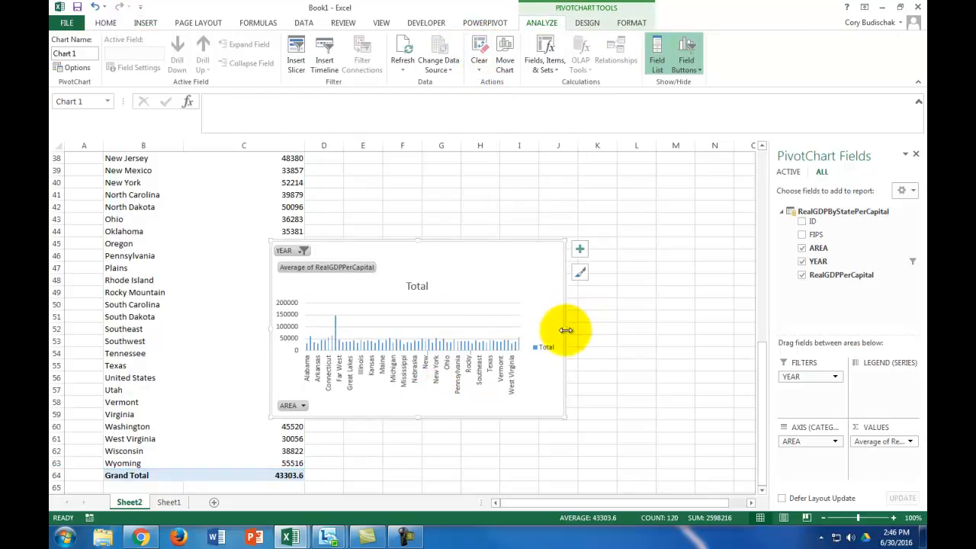
Widen the PivotChart and move it up over the PivotTable so that every area name fits along its axis.
drag(566, 330, 738, 316)
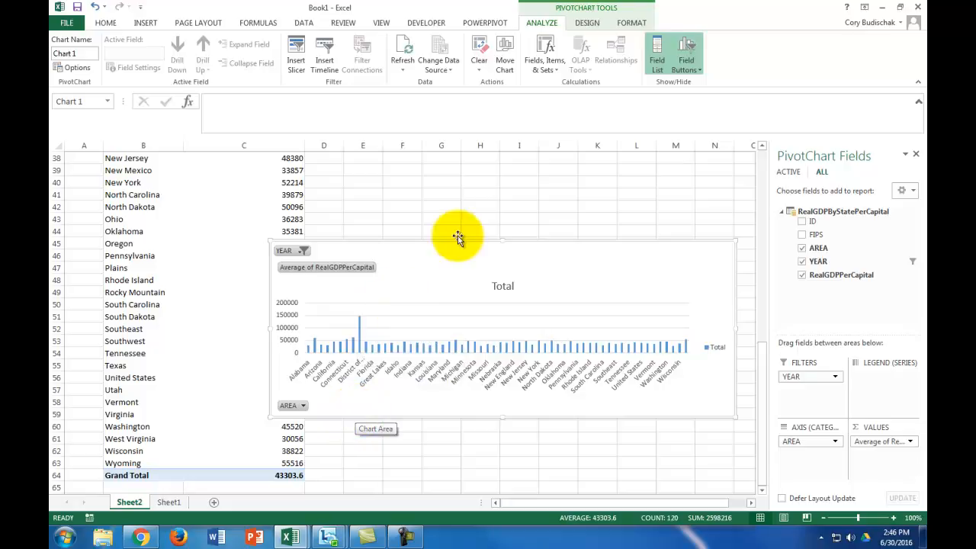
drag(761, 366, 755, 412)
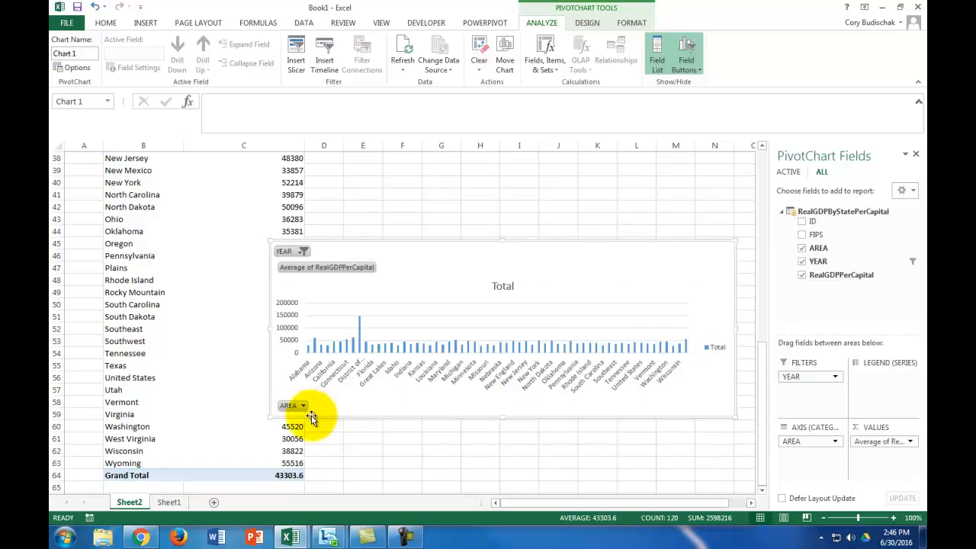
drag(683, 241, 468, 184)
drag(532, 272, 712, 257)
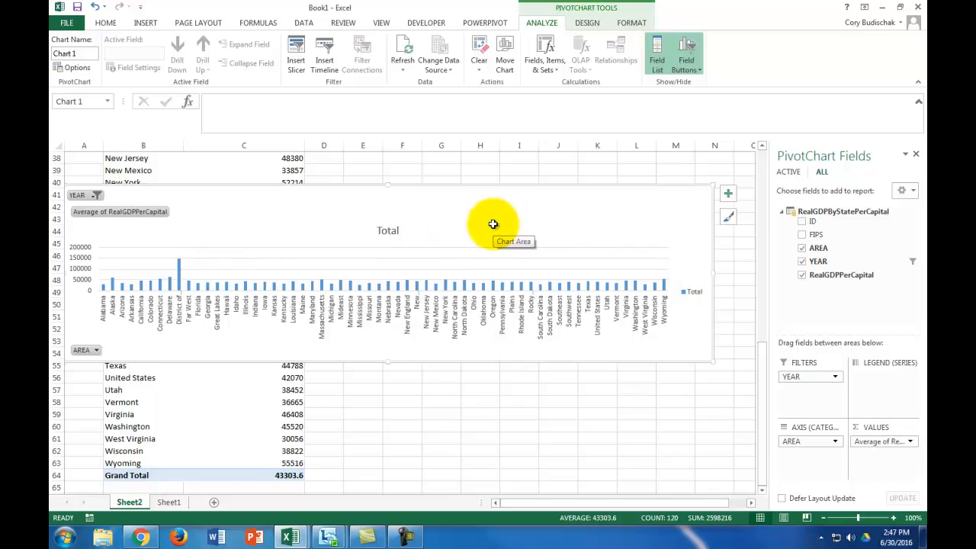
Delete the PivotChart from the worksheet and return to the start of the PivotTable.
key(Delete)
scroll(503, 328, up, 7)
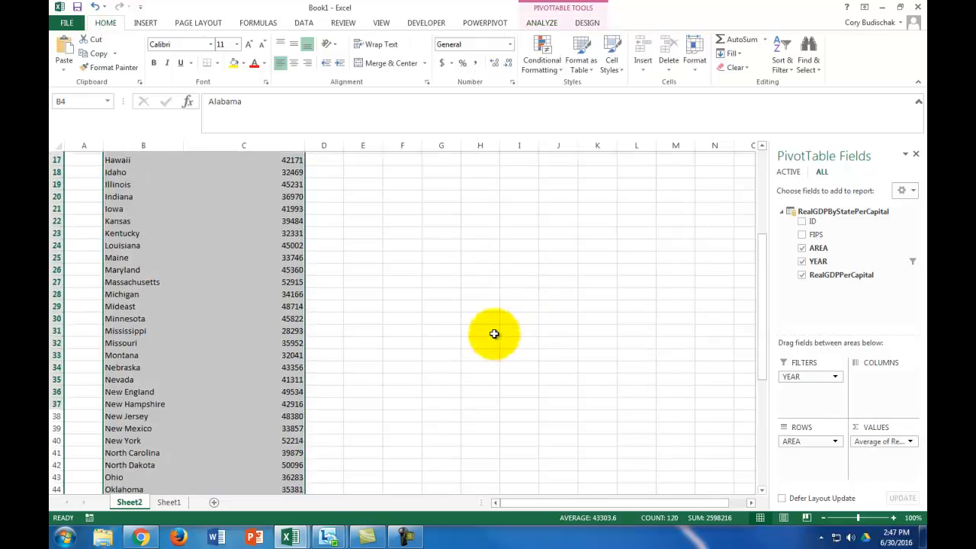
scroll(494, 334, up, 5)
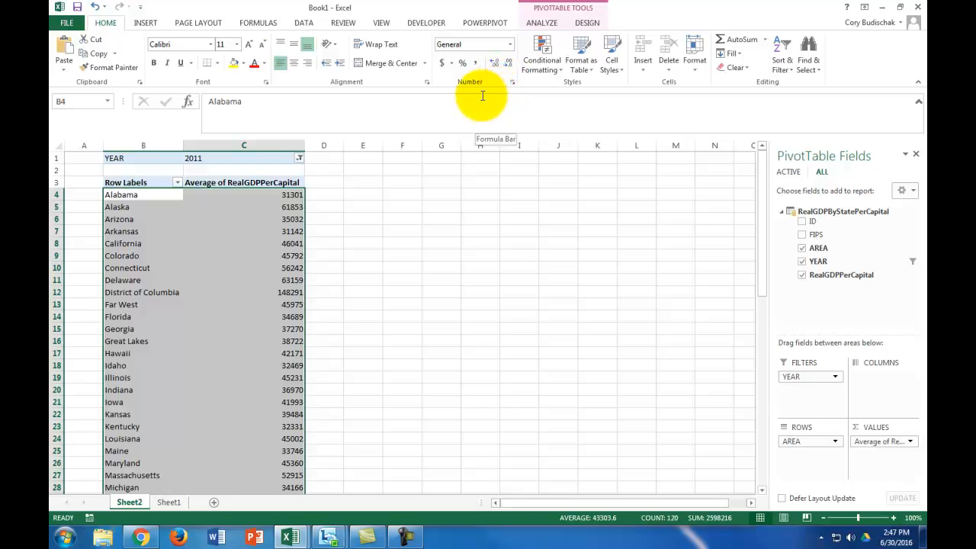
Open the PowerPivot data model and start importing external data from a text file.
click(485, 23)
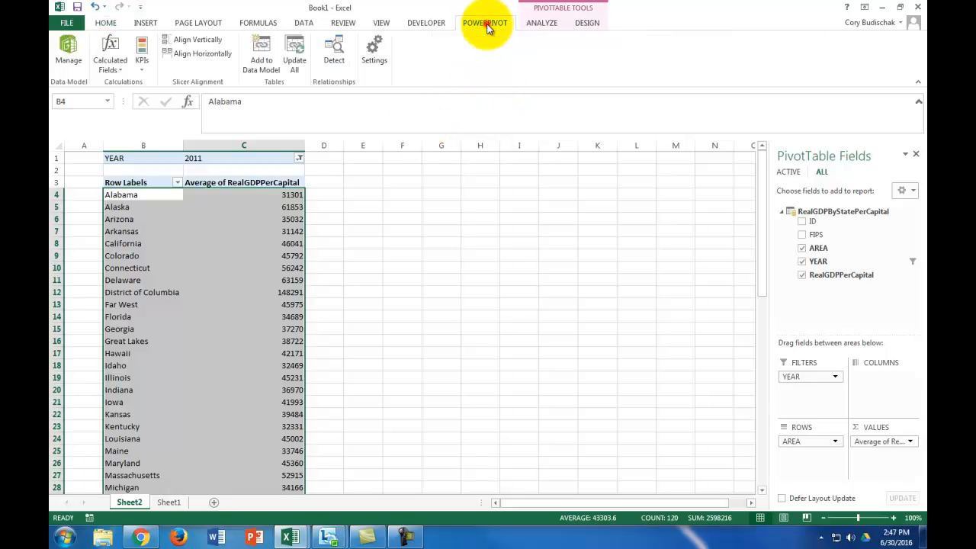
click(68, 48)
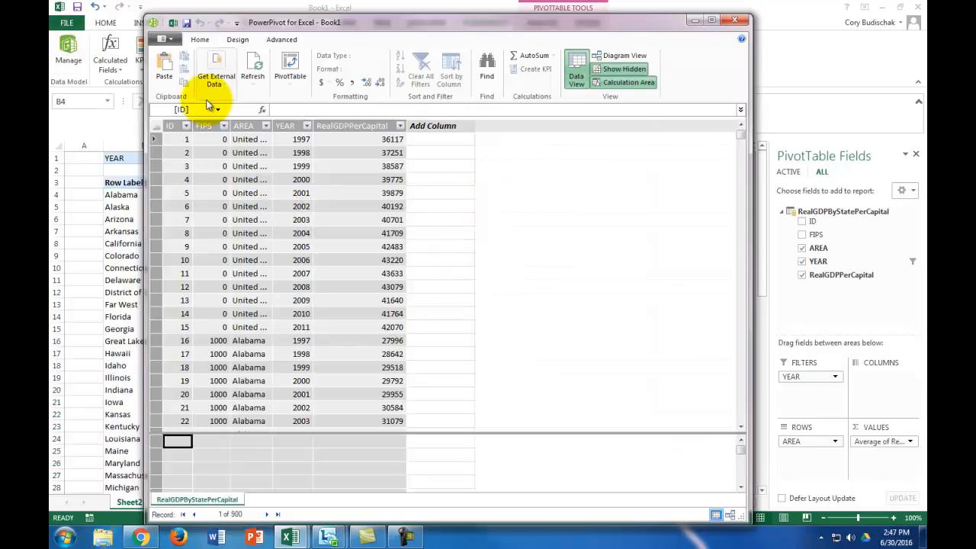
click(218, 65)
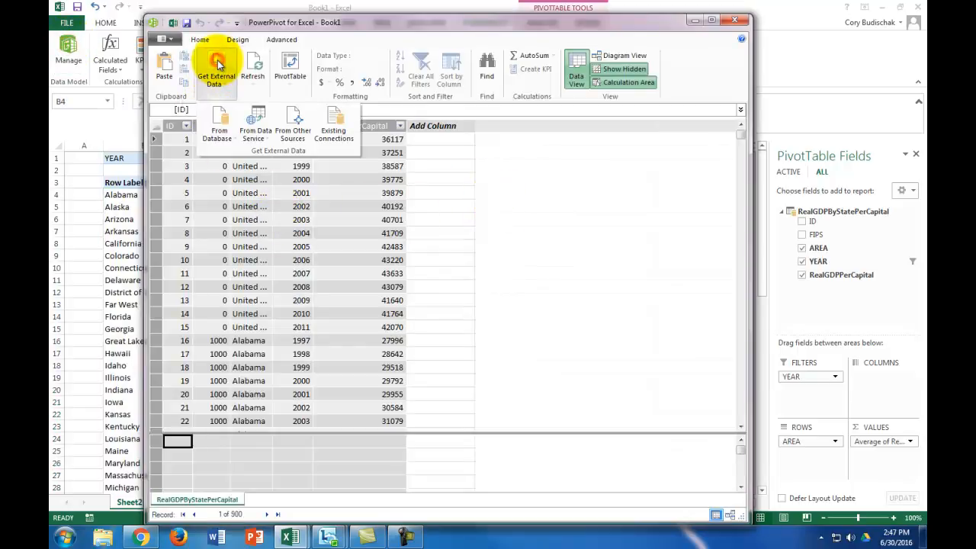
click(293, 127)
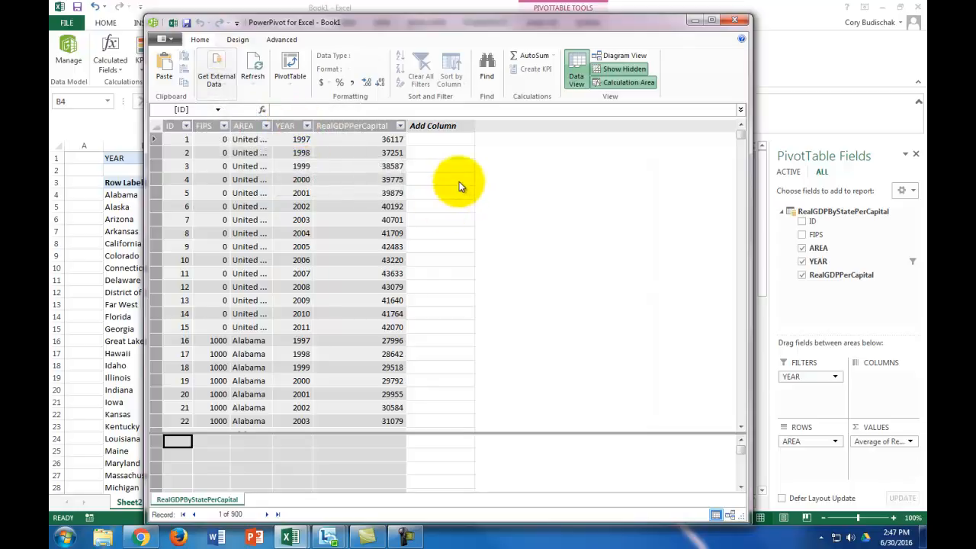
drag(595, 179, 595, 340)
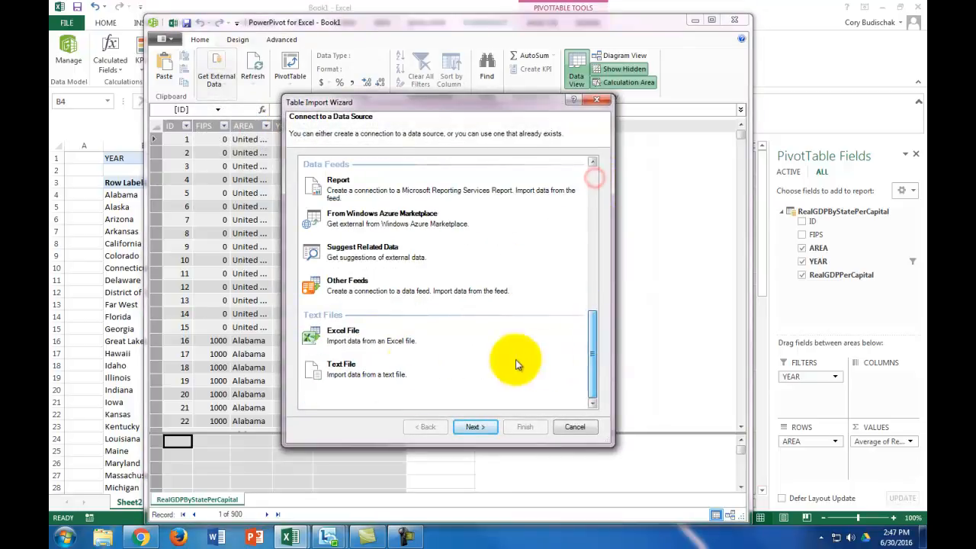
click(363, 364)
click(493, 429)
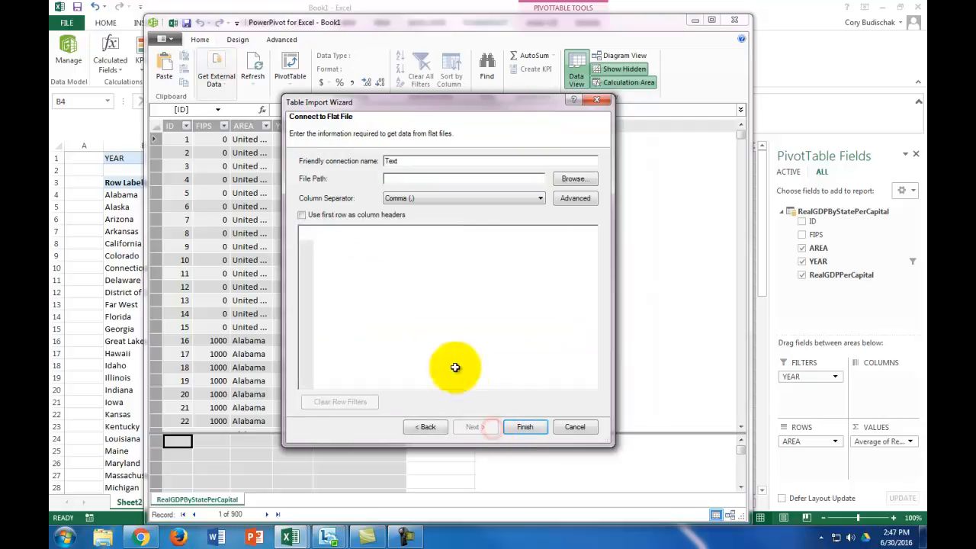
Choose the comma-separated file 29Palms CA.CSV from the Videos folder as the import source.
click(573, 179)
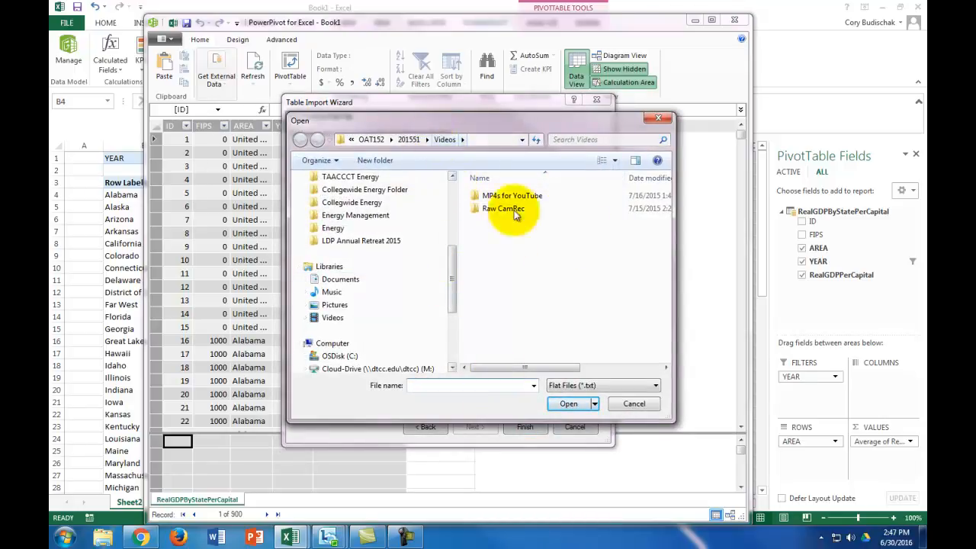
click(593, 384)
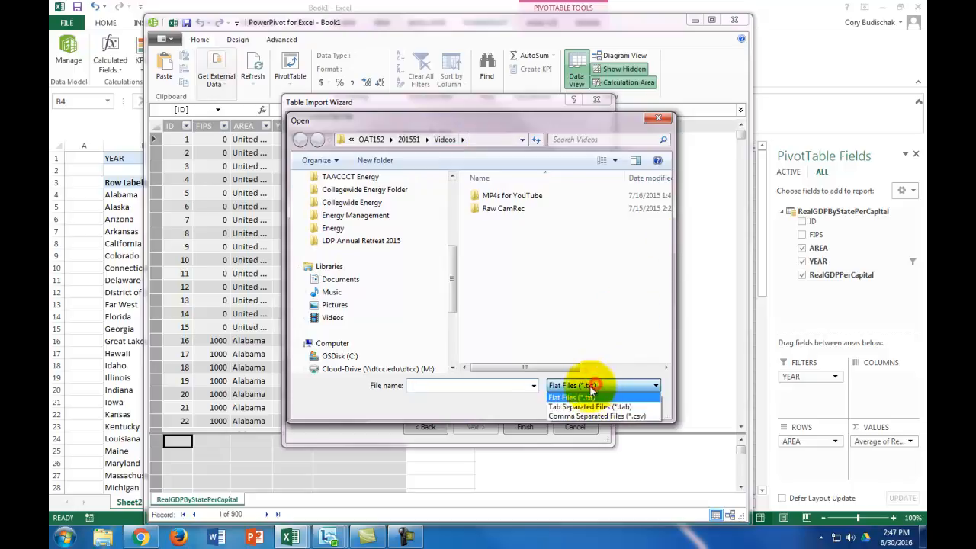
click(569, 419)
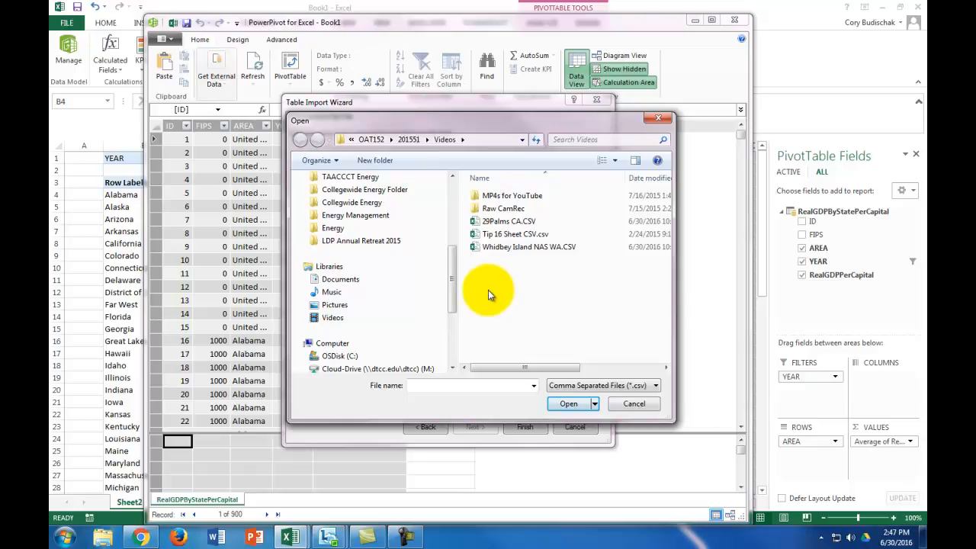
click(501, 223)
click(568, 403)
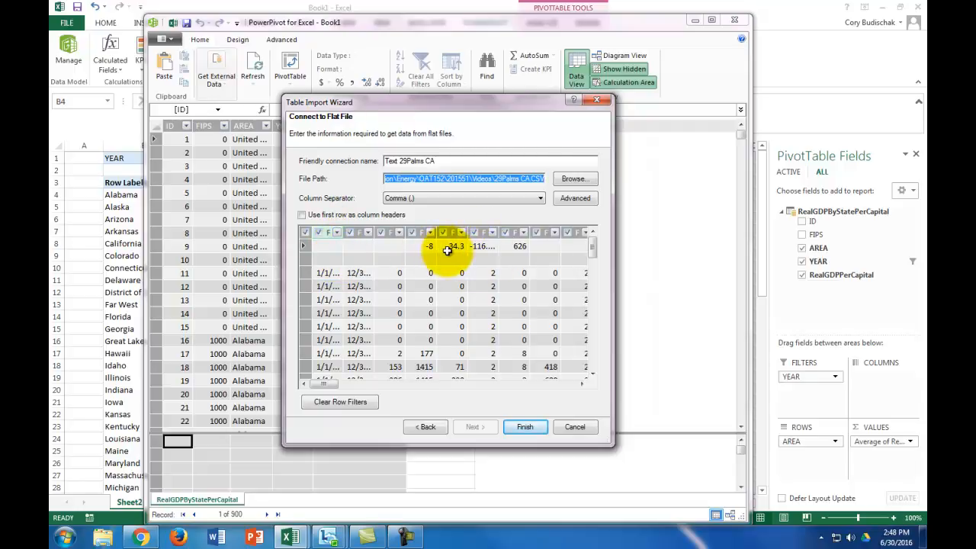
Filter the blanks out of the first column, F1, and complete the import of the 29Palms CA data.
click(337, 234)
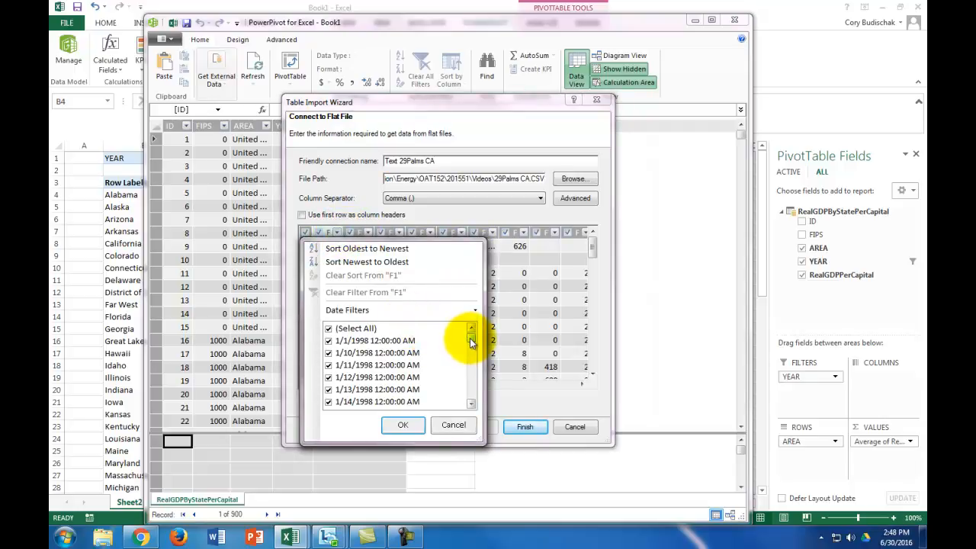
drag(471, 342, 473, 395)
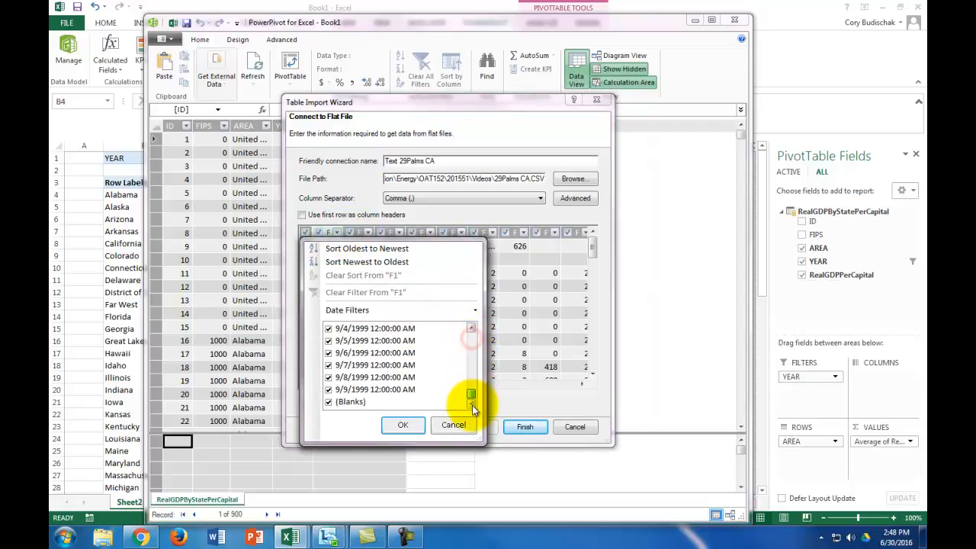
click(329, 402)
click(403, 425)
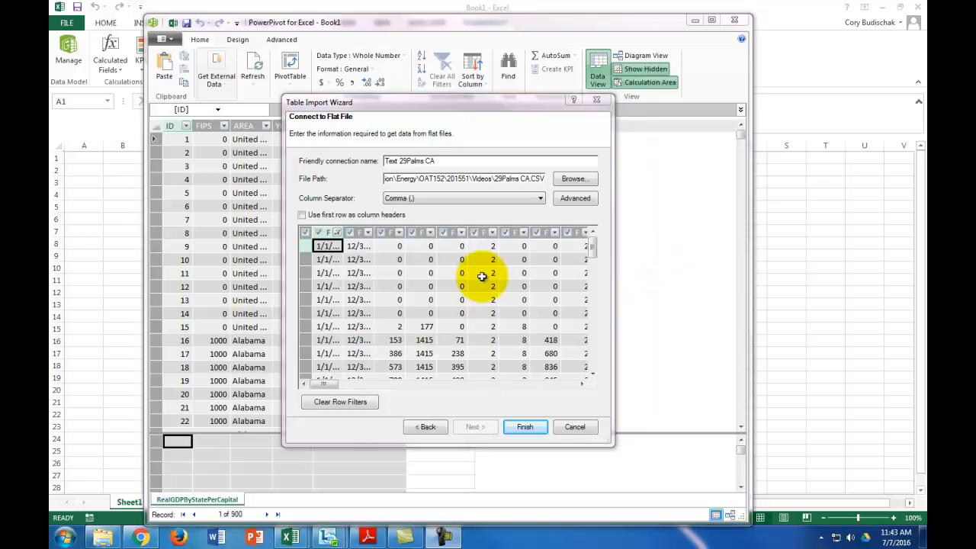
click(527, 427)
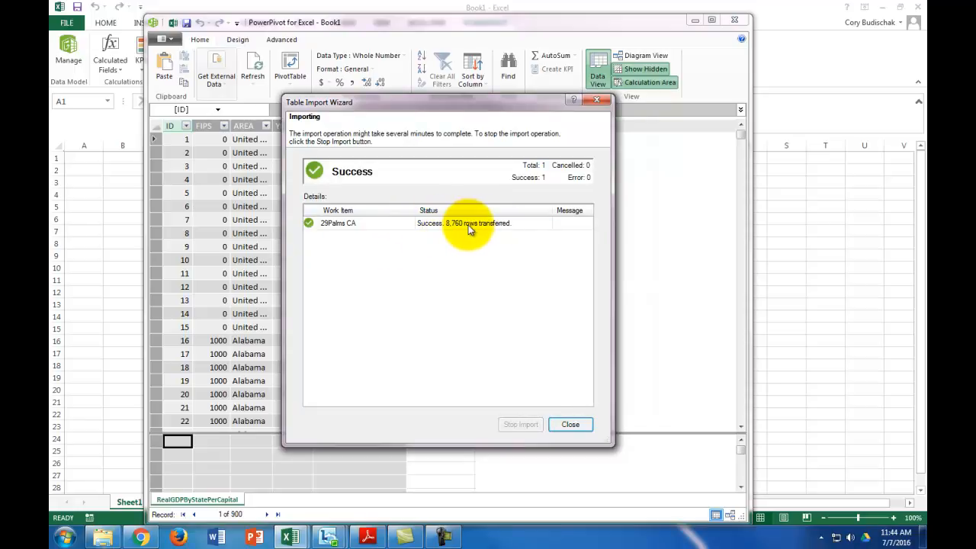
click(569, 425)
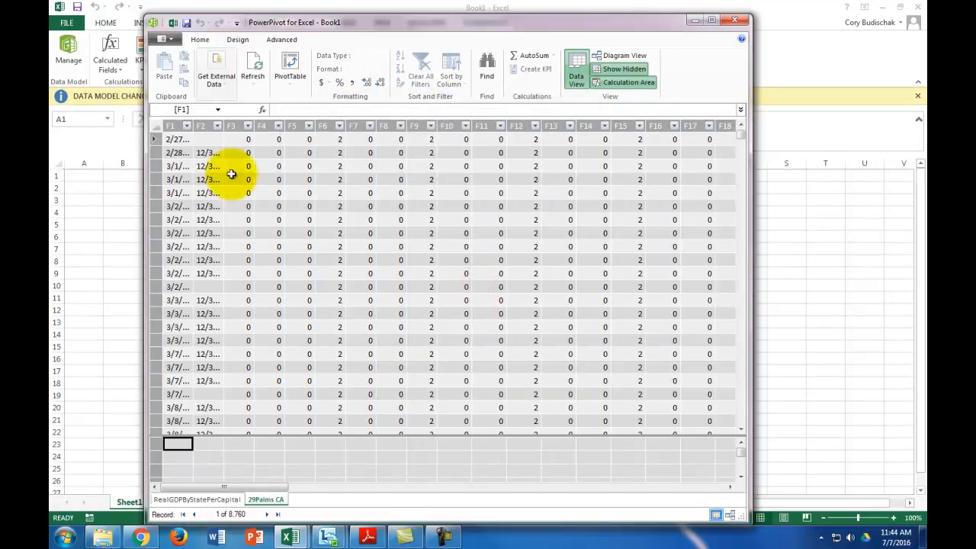
Start another text file import into the data model for a second data set.
click(217, 80)
click(293, 122)
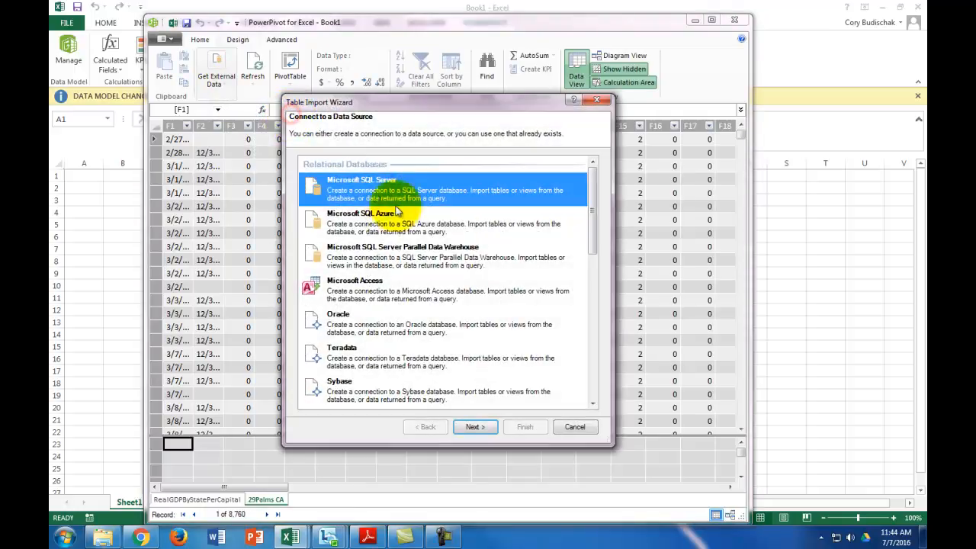
drag(596, 183, 590, 346)
click(370, 361)
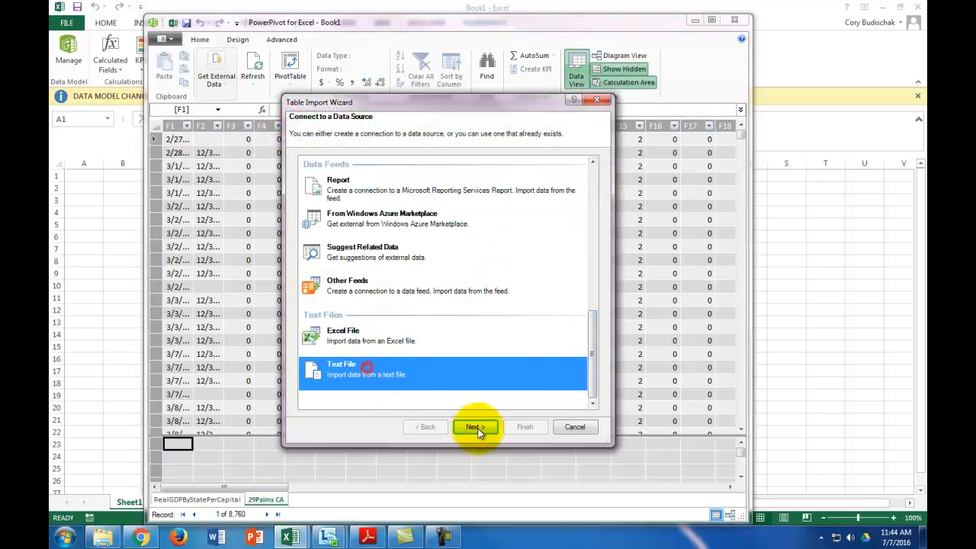
click(475, 427)
Choose the comma-separated file Whidbey Island NAS WA.CSV as the source of the second import.
click(556, 178)
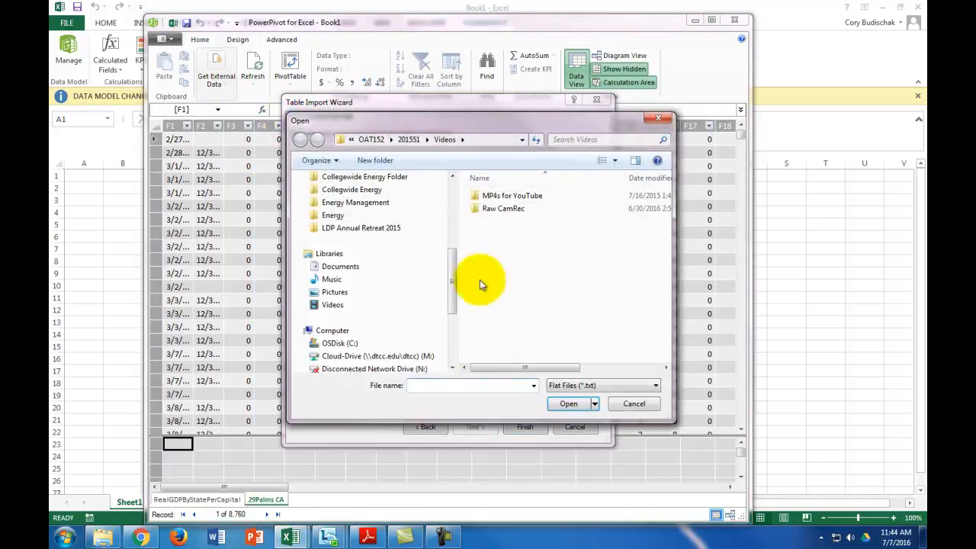
click(594, 386)
click(584, 415)
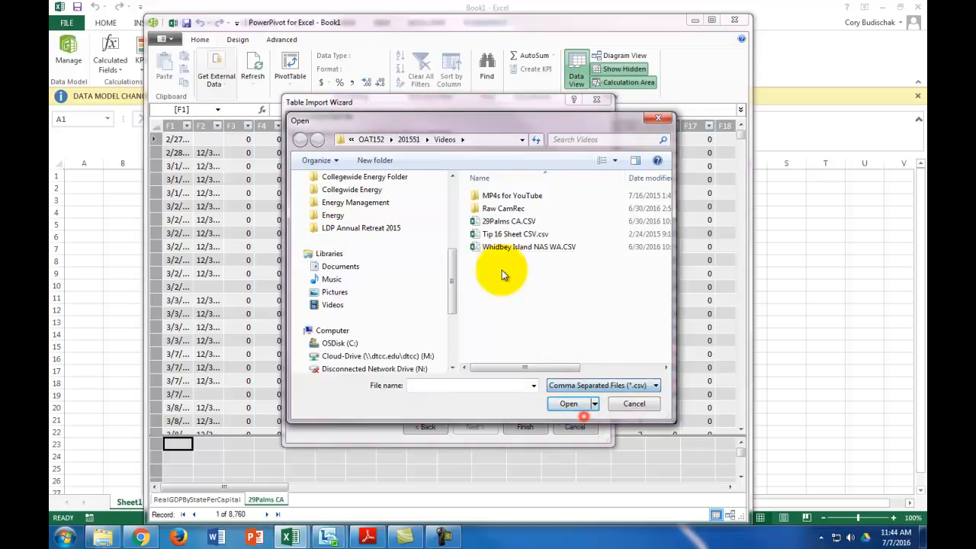
click(524, 248)
click(571, 404)
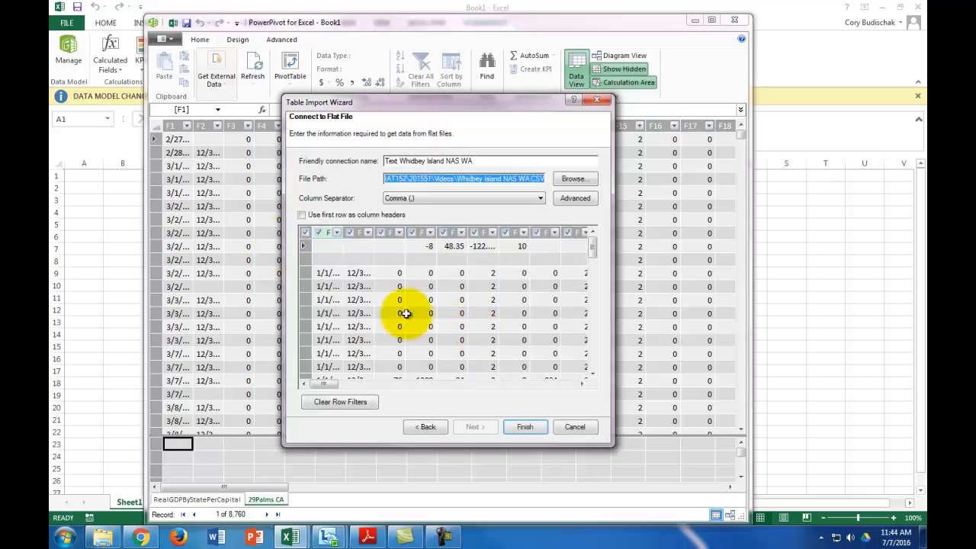
Exclude the blank entries of column F1 and complete the import of the Whidbey Island NAS WA data.
click(337, 233)
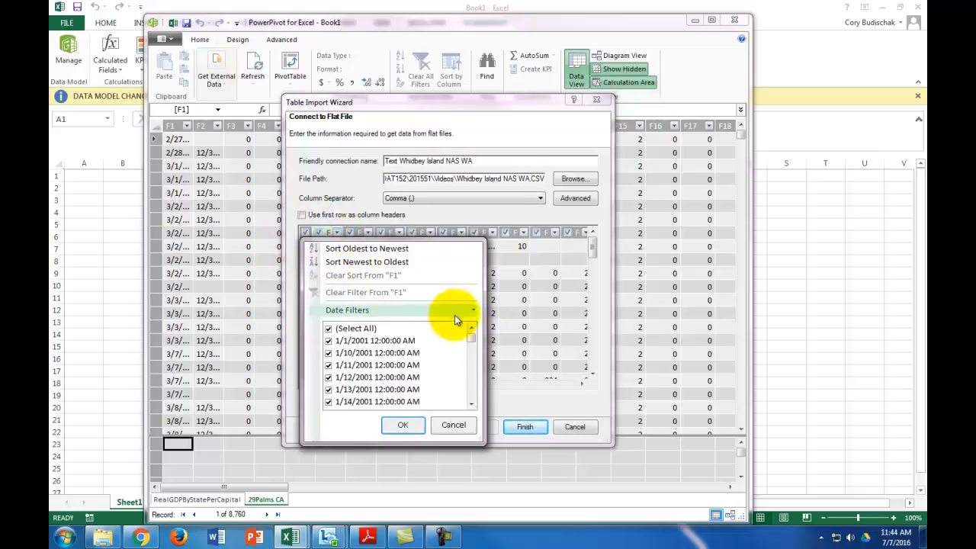
drag(471, 334, 440, 414)
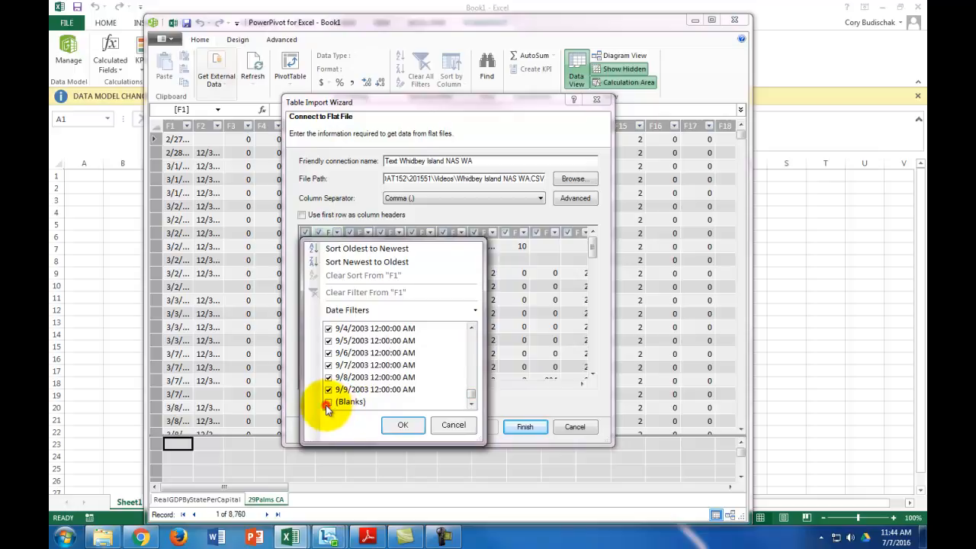
click(403, 425)
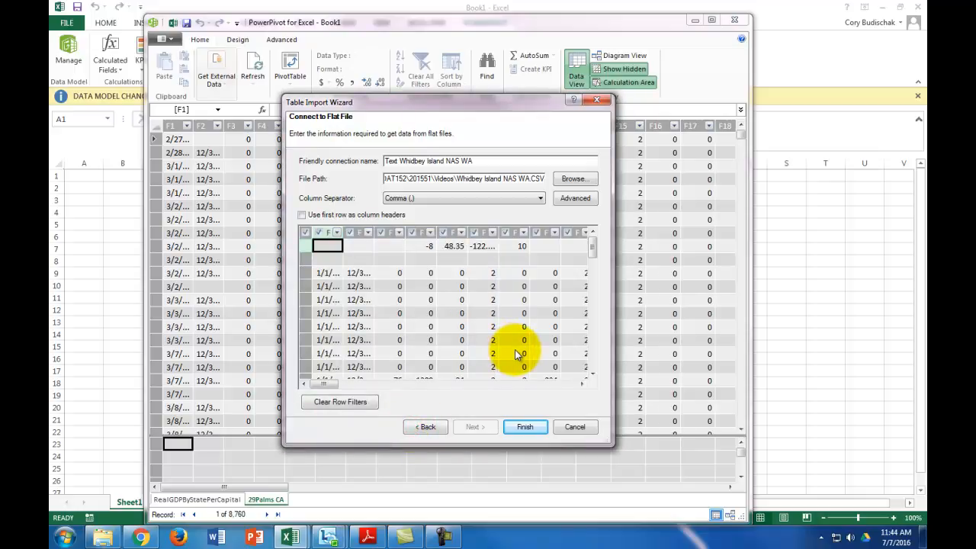
click(524, 427)
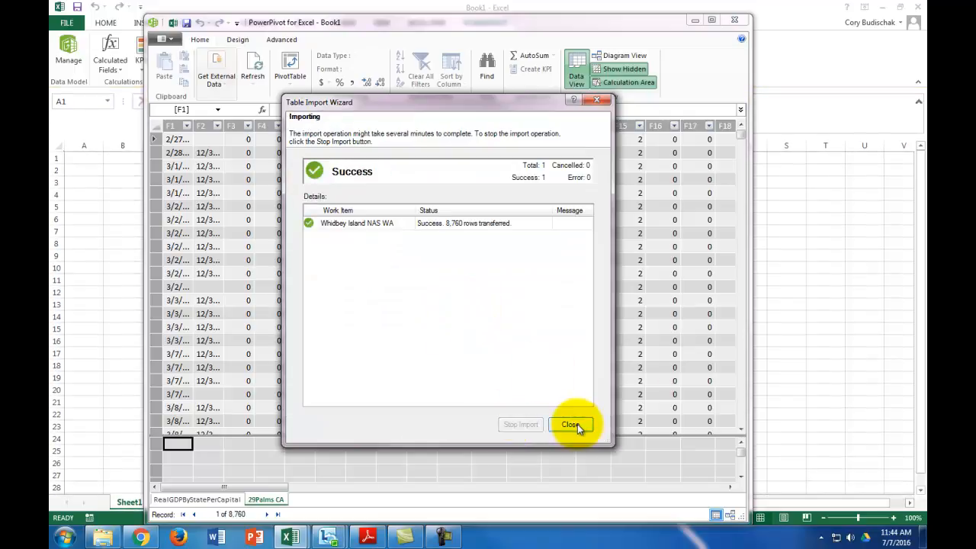
click(573, 426)
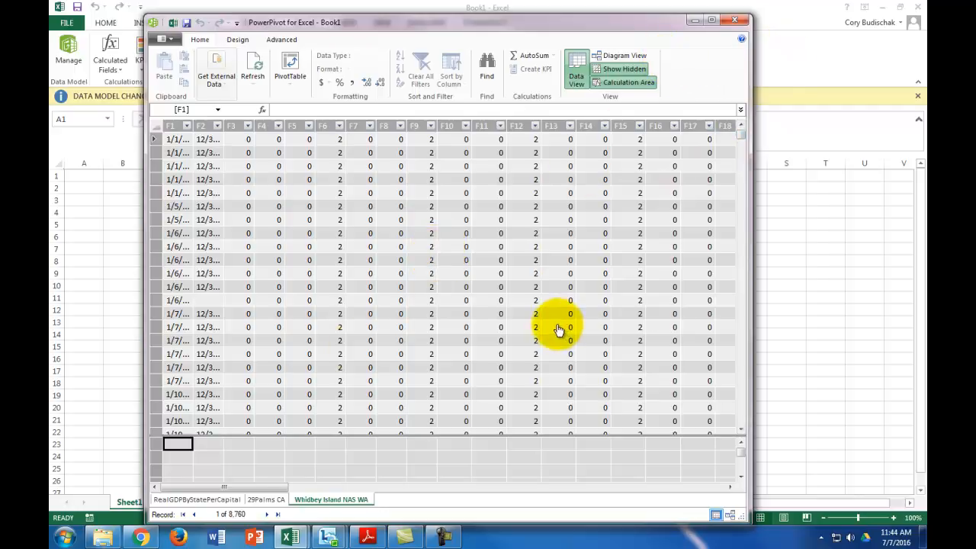
Close the PowerPivot data model window and reopen it from the workbook.
click(740, 23)
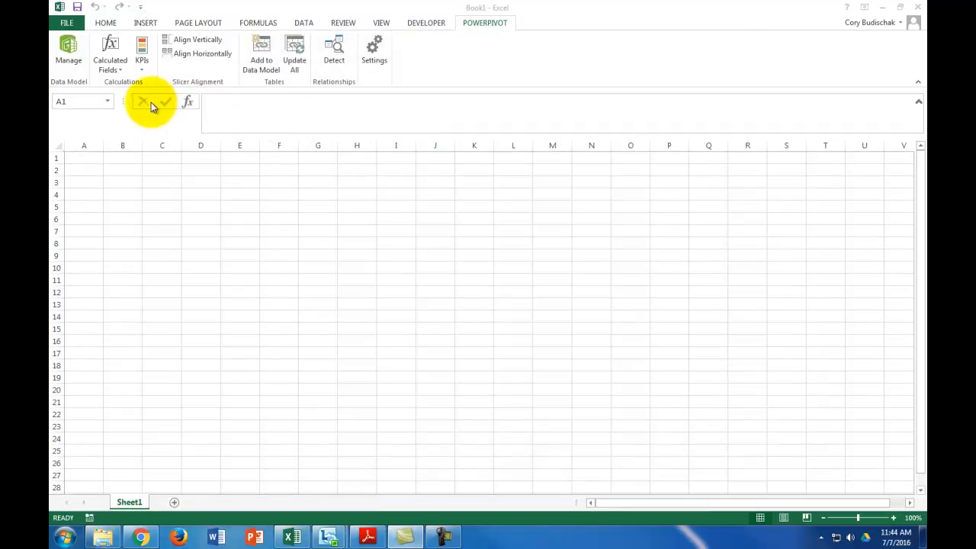
click(67, 50)
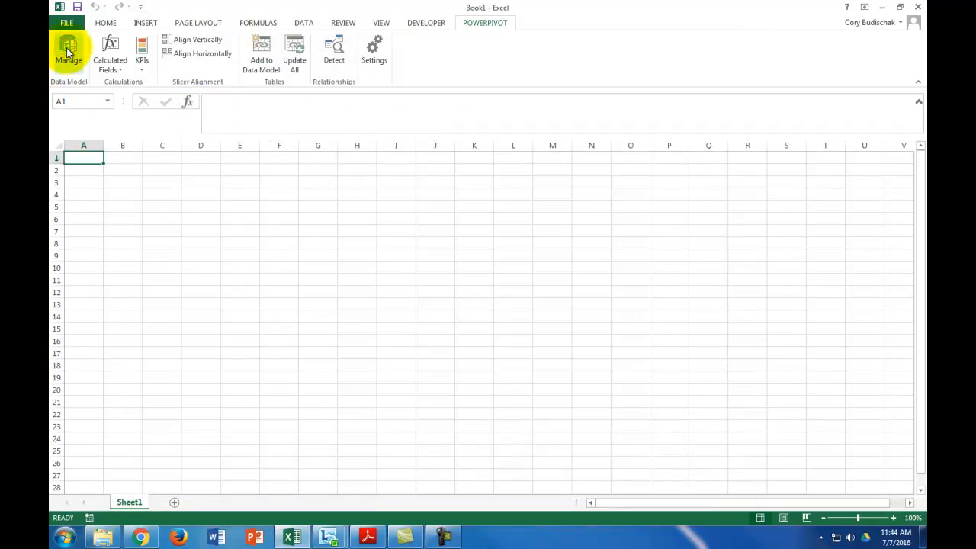
click(68, 51)
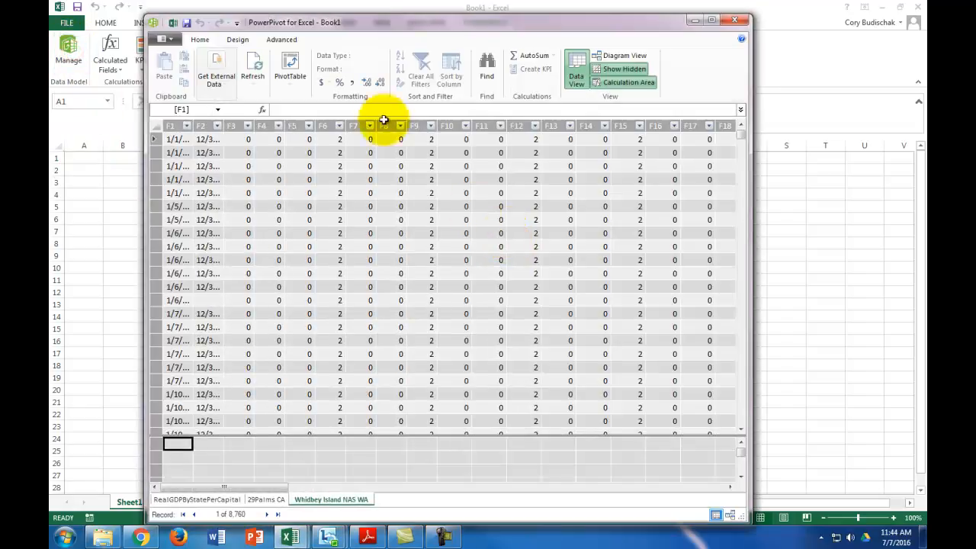
Create a PivotTable from the data model in the existing worksheet at cell A1 of Sheet1.
click(293, 75)
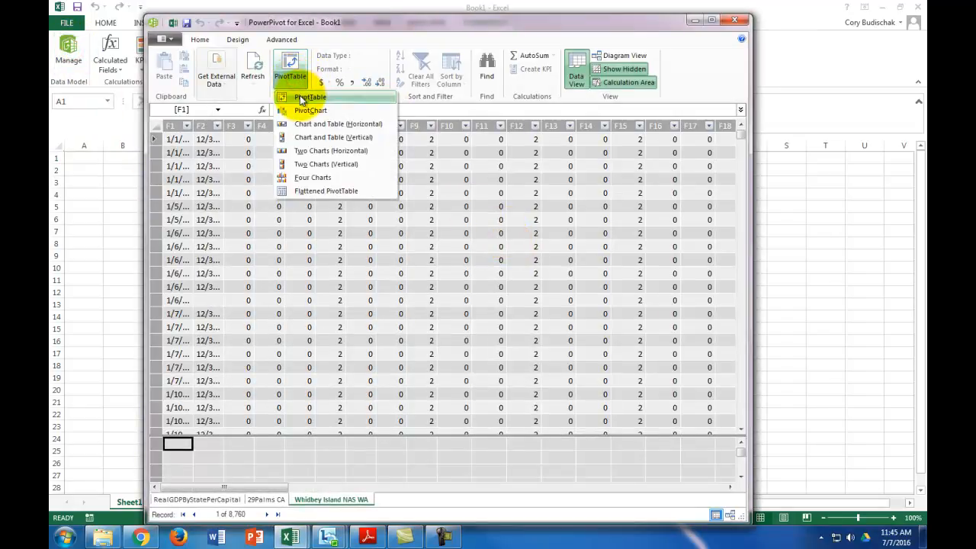
click(301, 99)
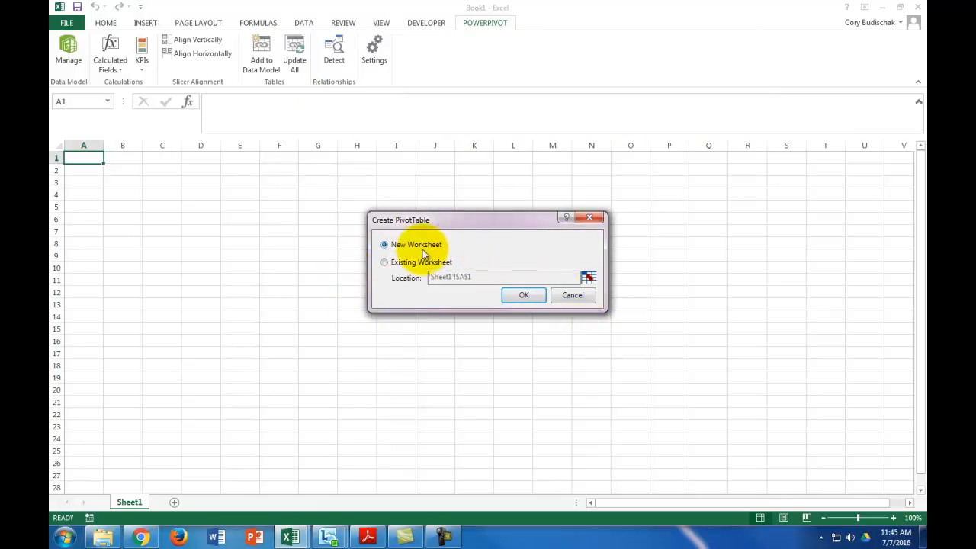
click(384, 261)
click(525, 295)
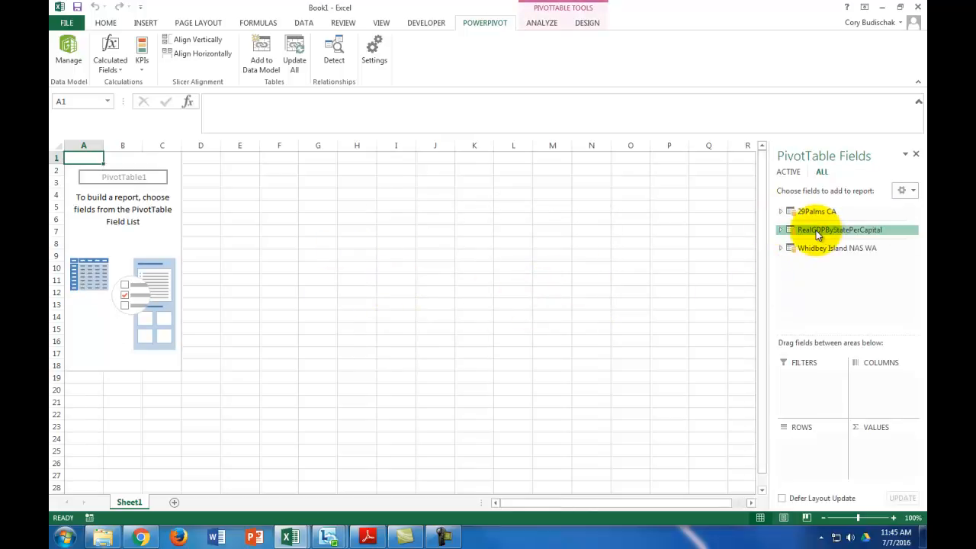
Add fields F5 and F32 of the 29Palms CA table to the PivotTable's values.
click(781, 212)
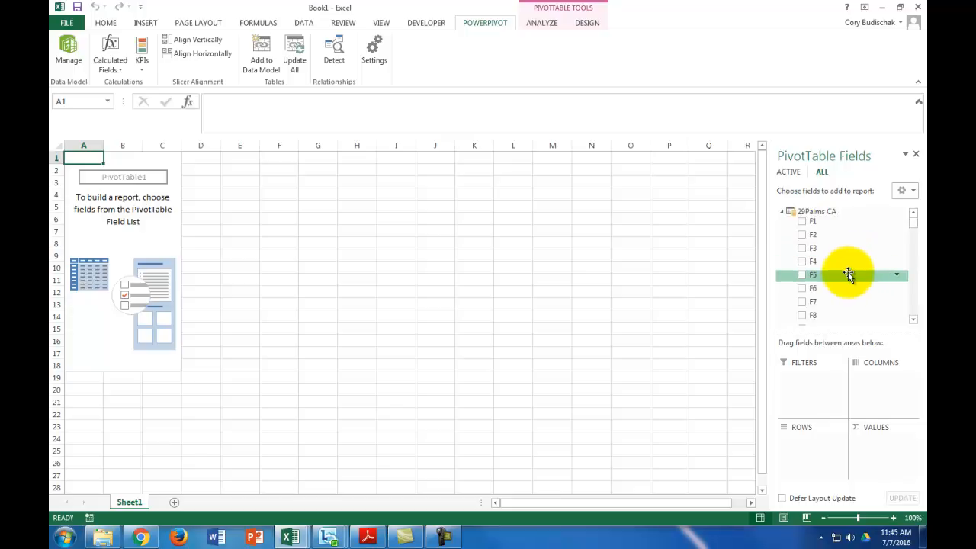
mouse_move(913, 220)
mouse_down()
mouse_move(920, 248)
mouse_move(918, 224)
mouse_up()
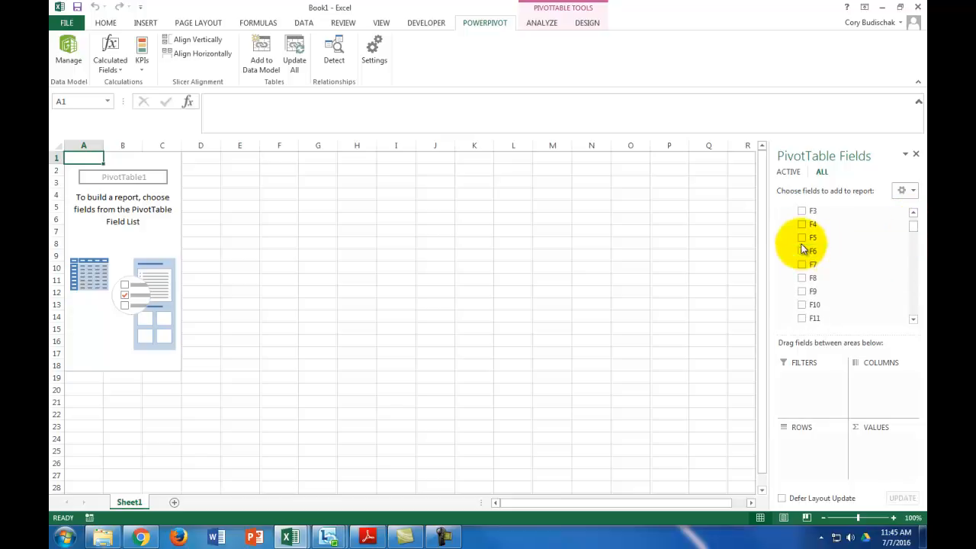
drag(804, 238, 876, 456)
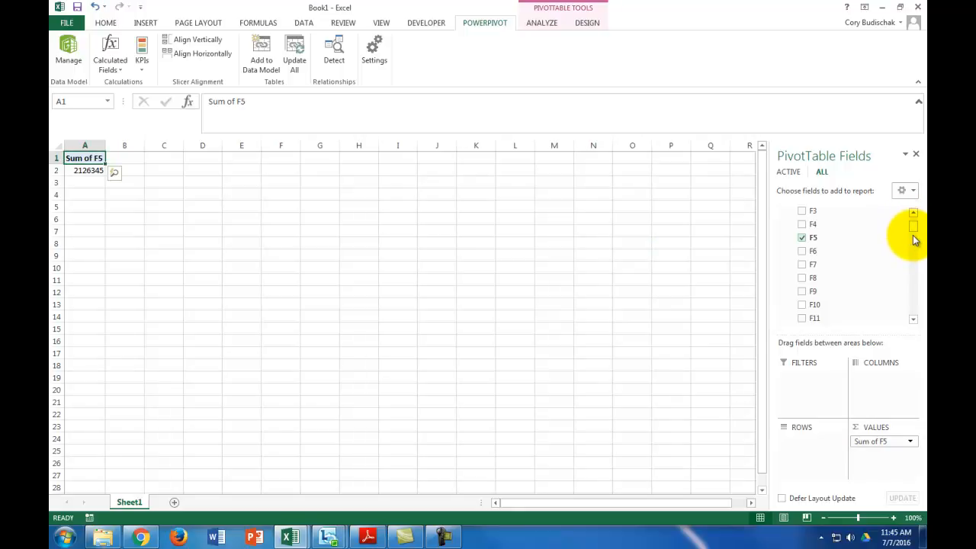
drag(915, 233, 914, 264)
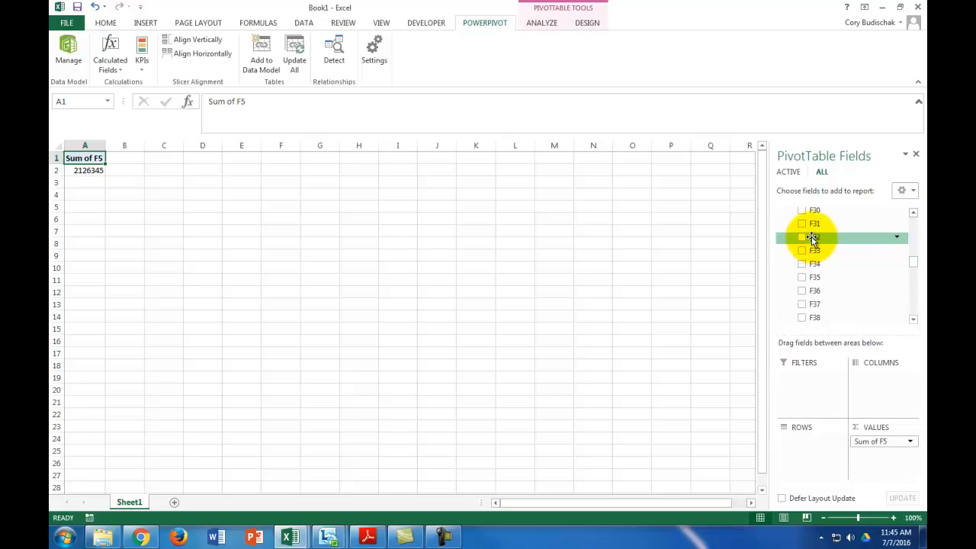
drag(813, 238, 879, 458)
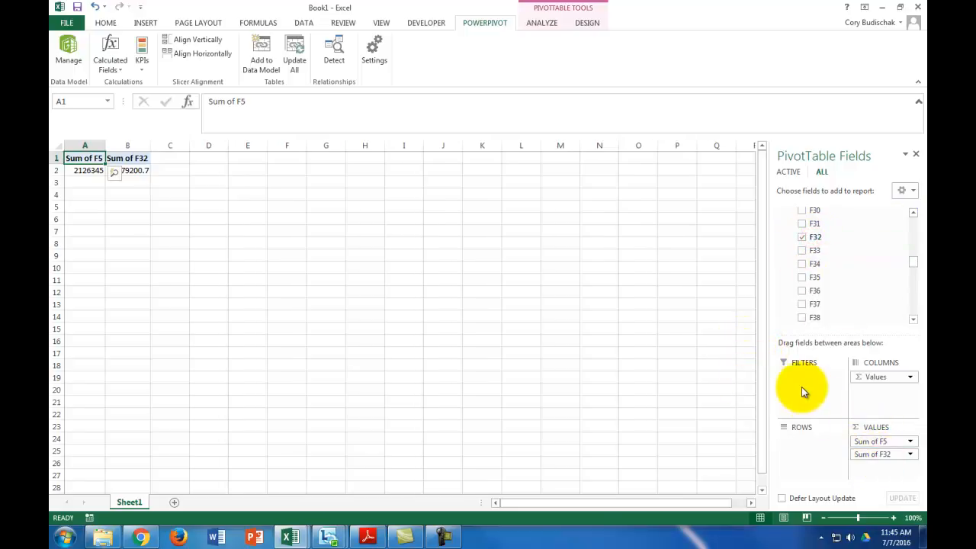
Add the 29Palms CA date field F1 as the PivotTable's rows and look through the listed dates.
drag(913, 259, 913, 214)
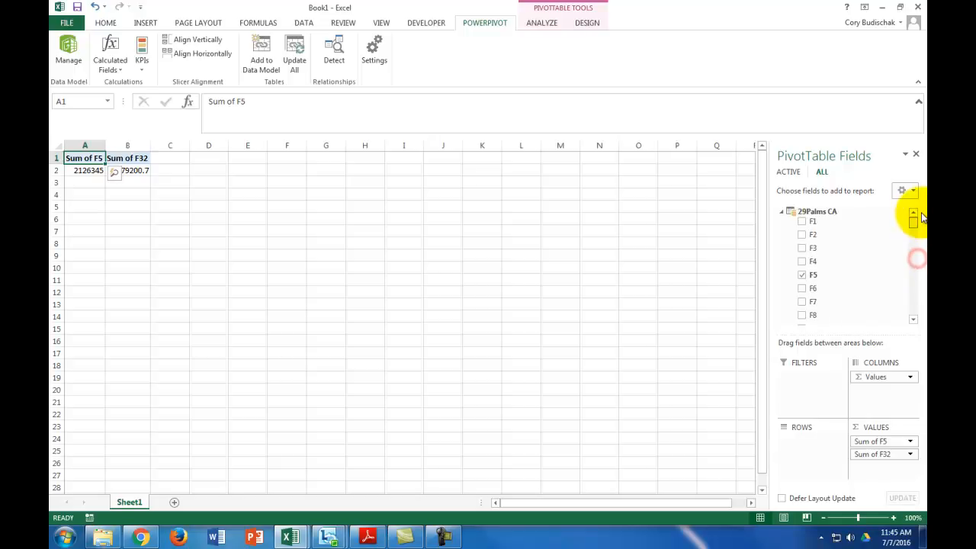
drag(800, 219, 806, 441)
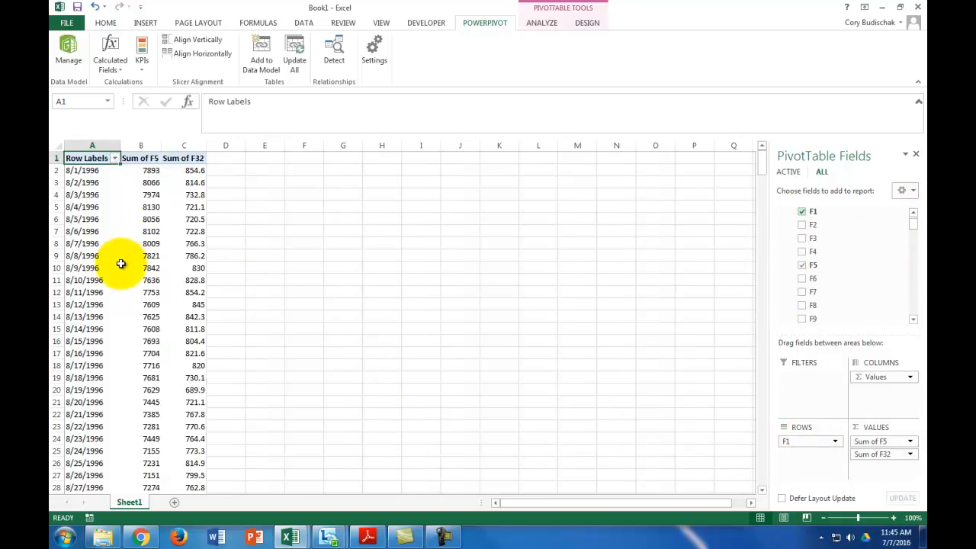
scroll(120, 264, down, 4)
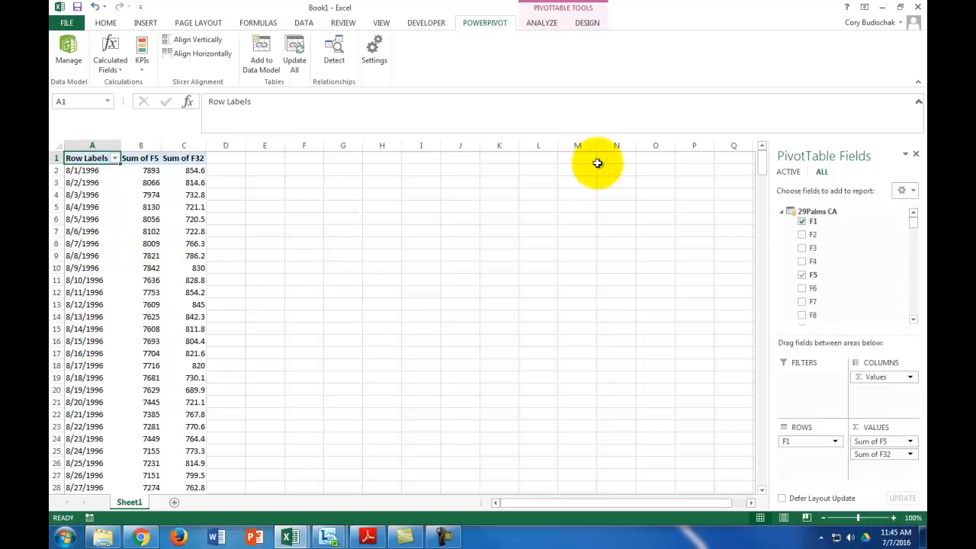
drag(762, 160, 742, 462)
drag(732, 248, 741, 148)
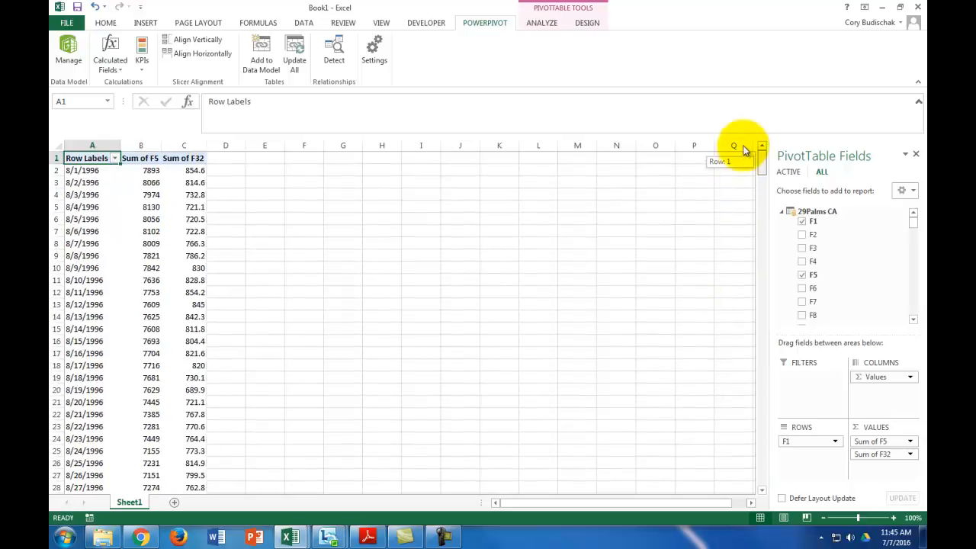
Summarize the F5 value field by Average instead of Sum.
click(912, 445)
click(908, 430)
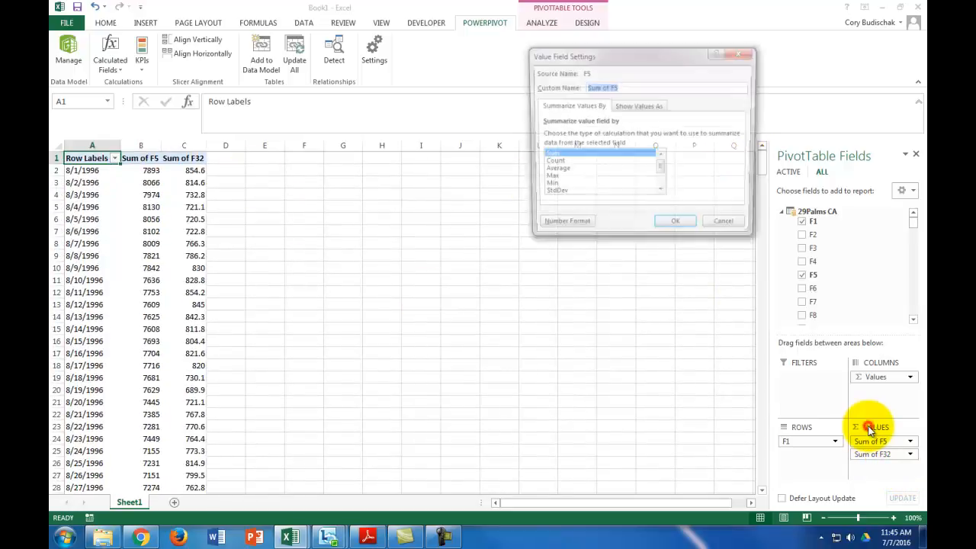
mouse_move(662, 168)
mouse_down()
mouse_move(666, 193)
mouse_move(669, 163)
mouse_up()
click(553, 170)
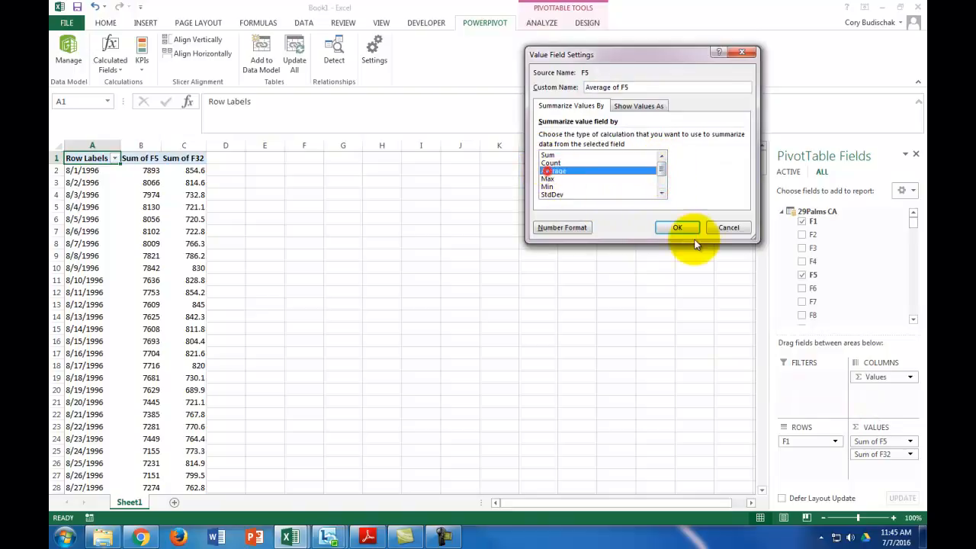
click(689, 229)
Change the summary calculation of the F32 value field to Average.
click(911, 456)
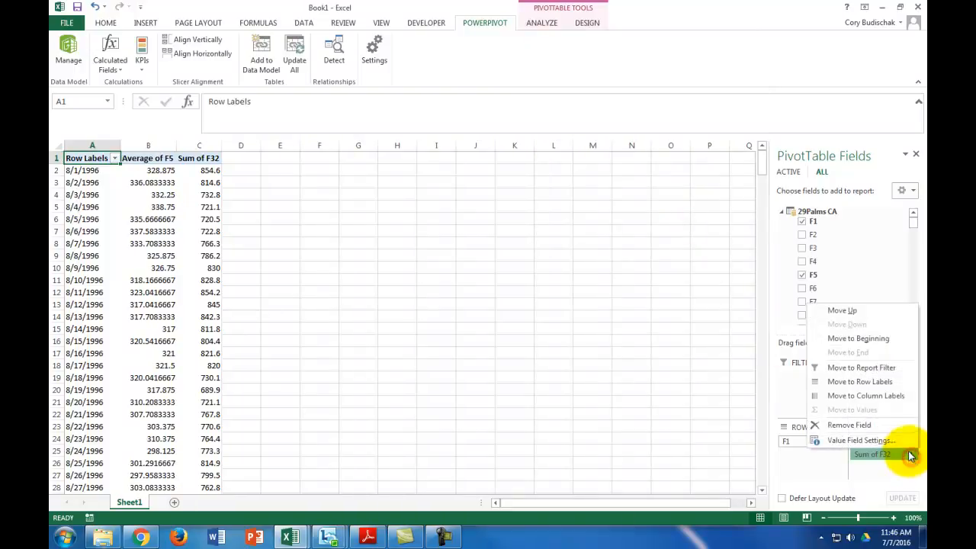
click(855, 440)
click(553, 170)
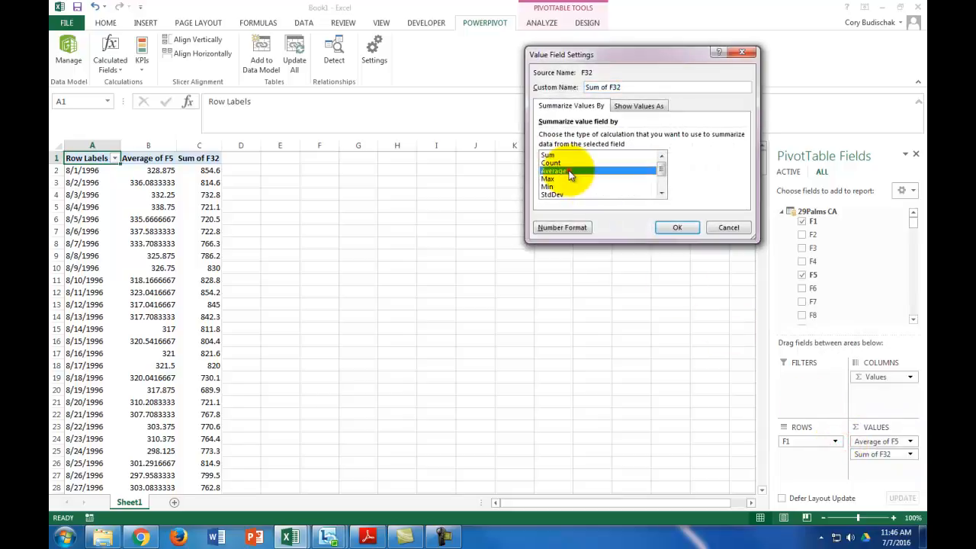
click(678, 227)
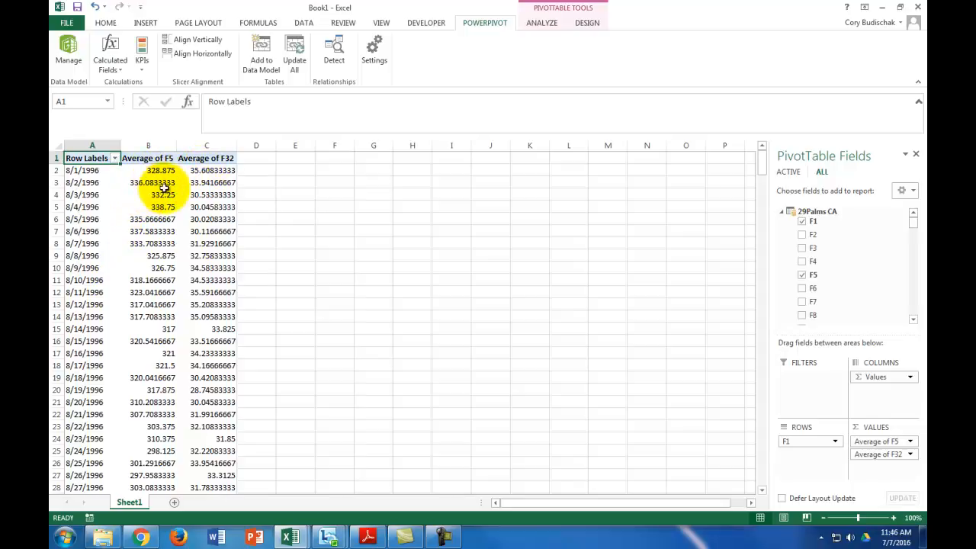
Copy the F5 and F32 daily averages, B2 to C366 without the grand total, and paste them as values starting at cell I2.
drag(158, 172, 227, 451)
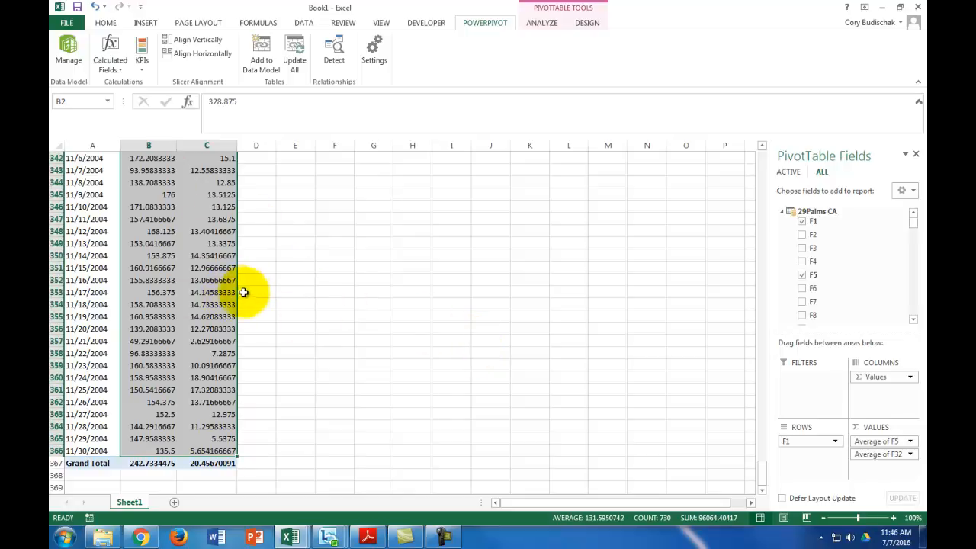
key(ctrl+c)
scroll(328, 355, up, 20)
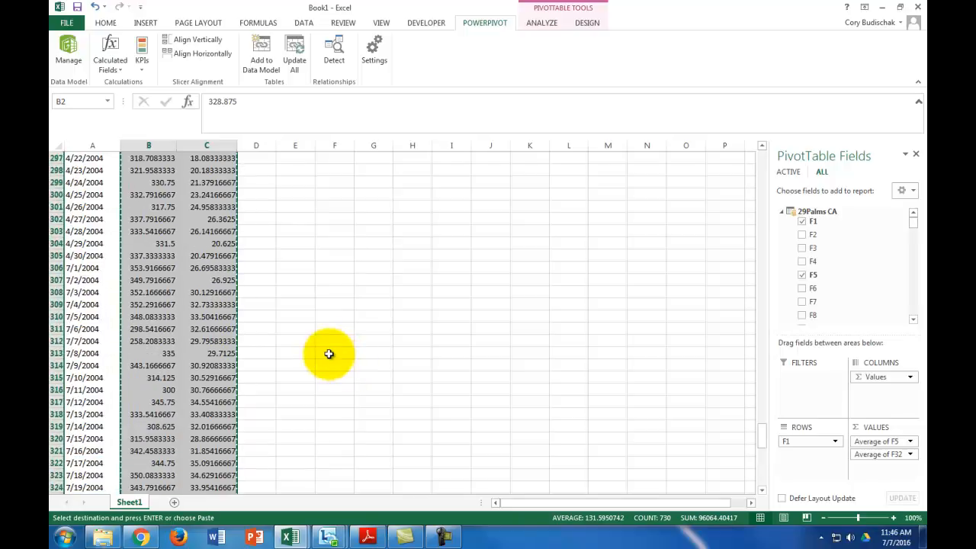
scroll(325, 354, up, 14)
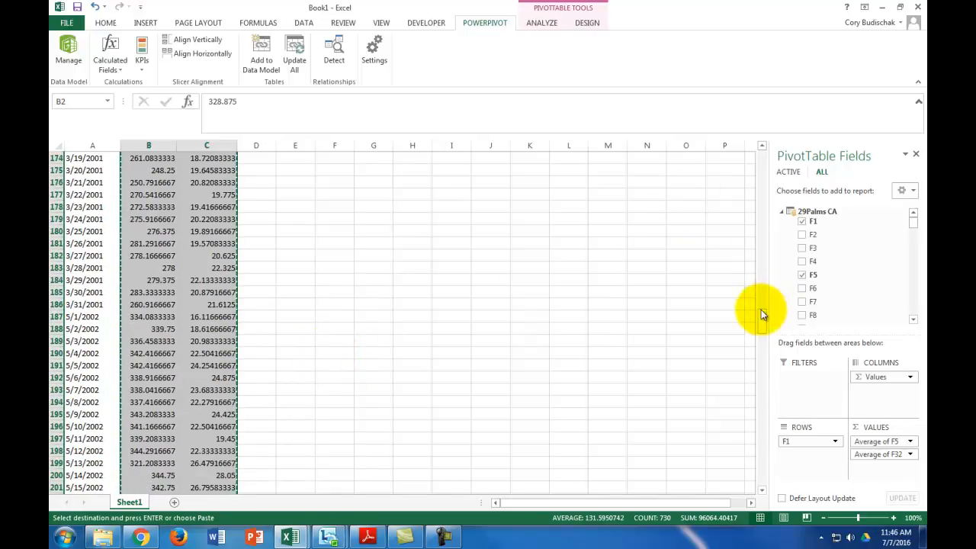
drag(761, 302, 761, 160)
click(456, 170)
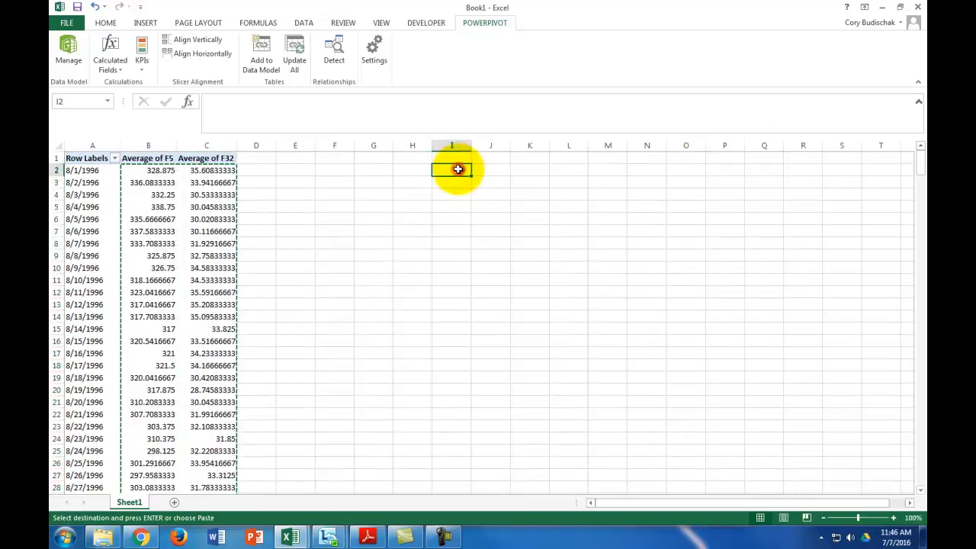
click(105, 22)
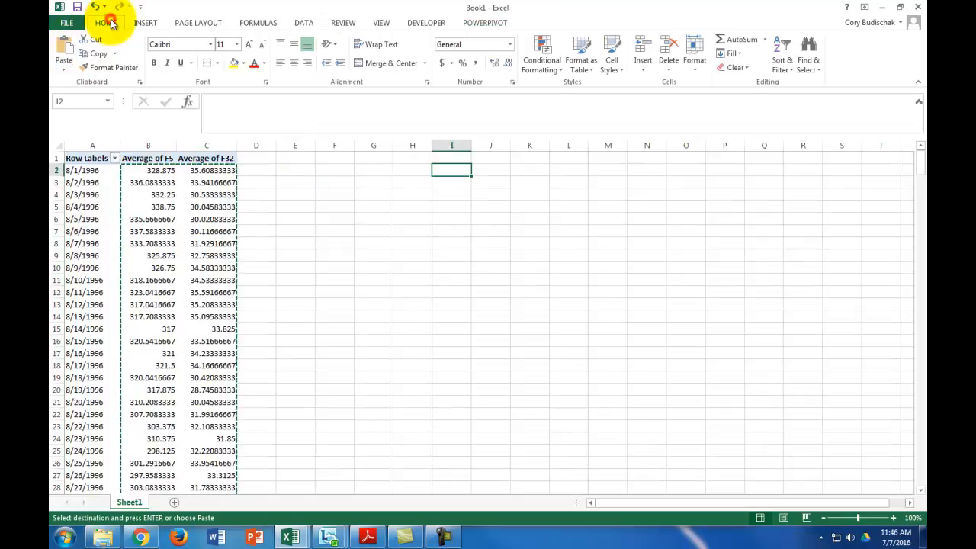
click(64, 67)
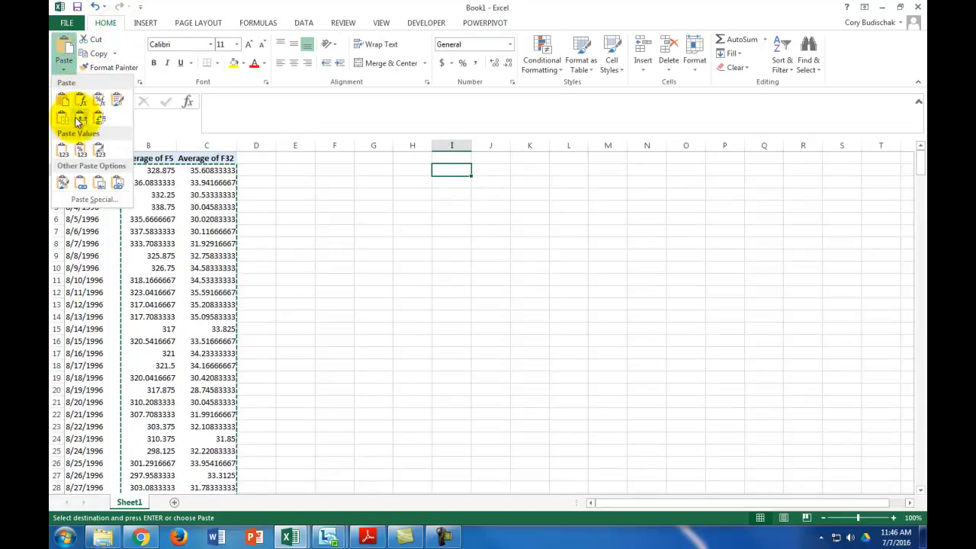
click(64, 151)
right_click(477, 180)
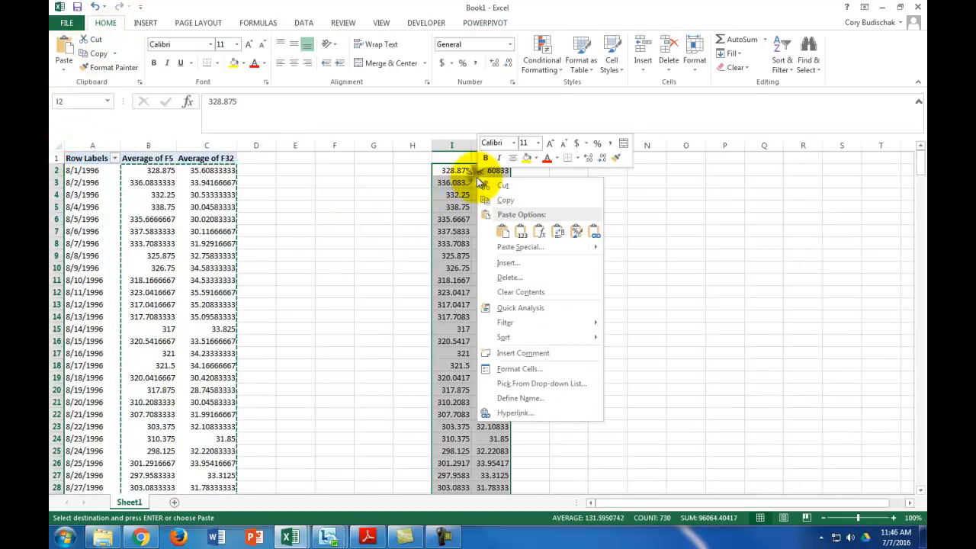
Insert a markers-only scatter chart of the pasted values in columns I and J.
click(145, 23)
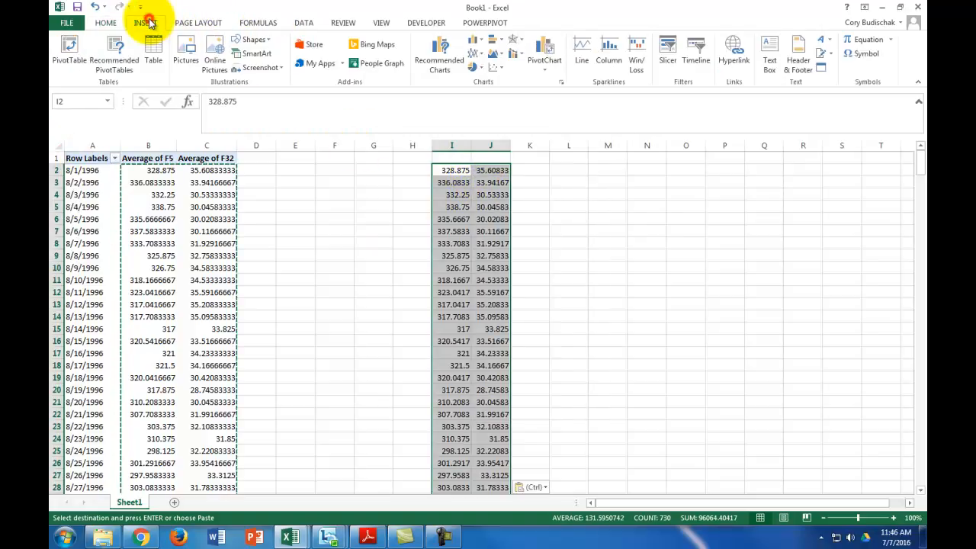
click(492, 55)
click(508, 103)
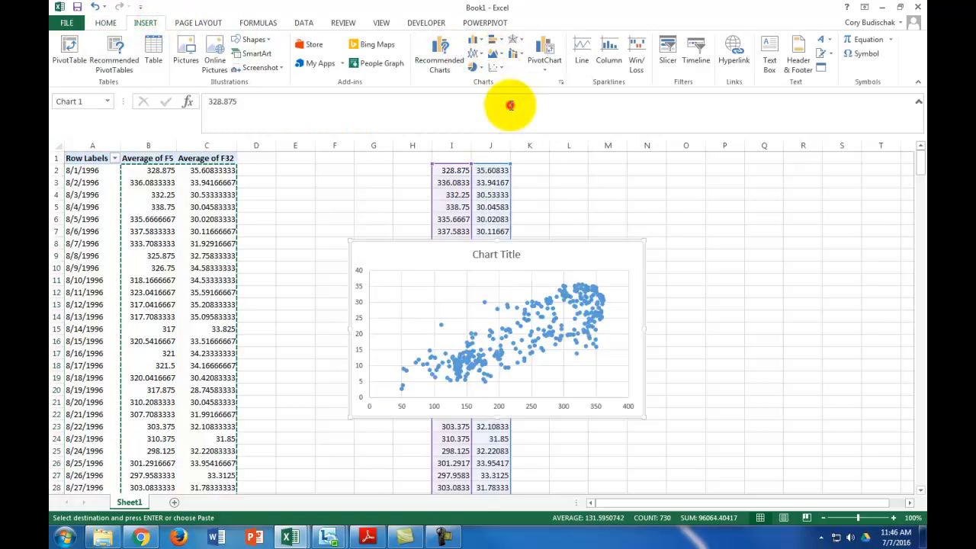